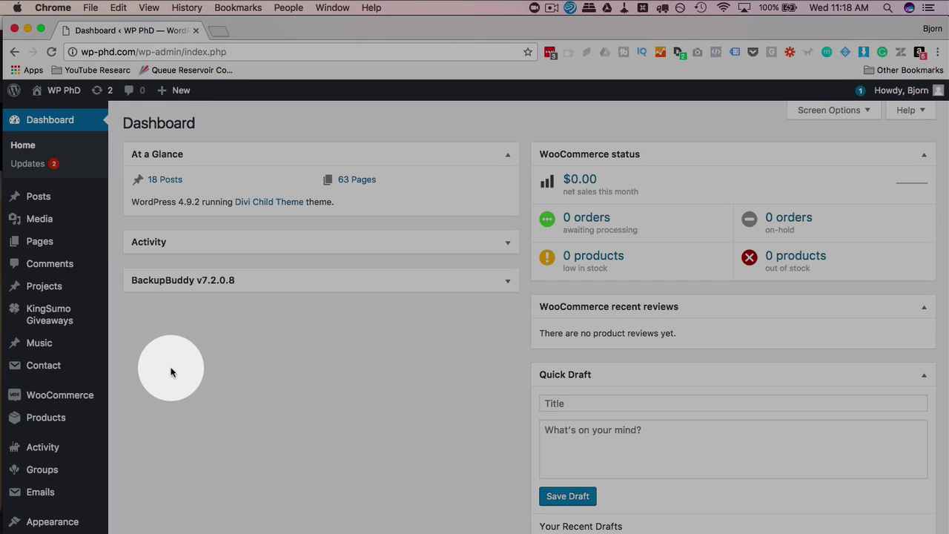
# Step: Search the plugin directory for "multiple themes" from the page for adding new plugins
pyautogui.scroll(-5, 171, 372)
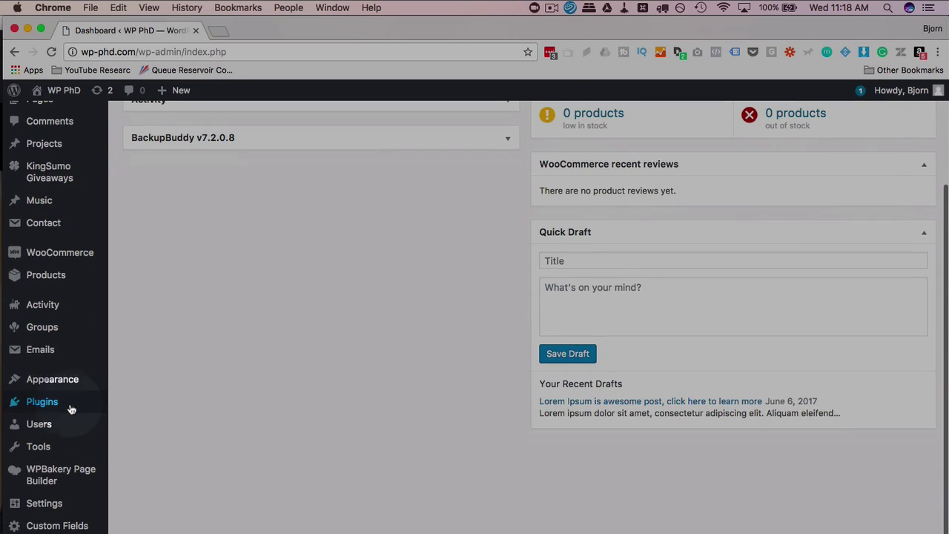
pyautogui.moveTo(62, 410)
pyautogui.click(139, 426)
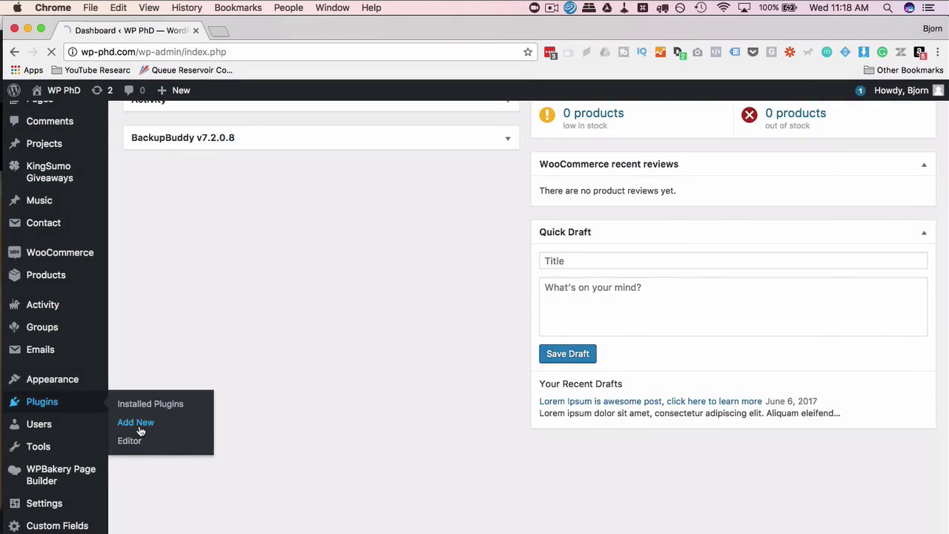
pyautogui.click(821, 161)
pyautogui.write('multiple themes')
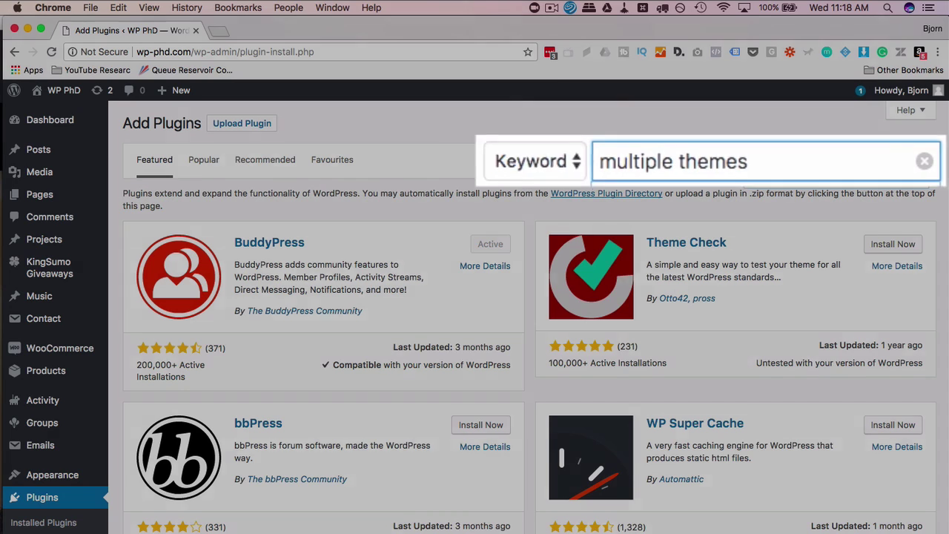
pyautogui.press('Return')
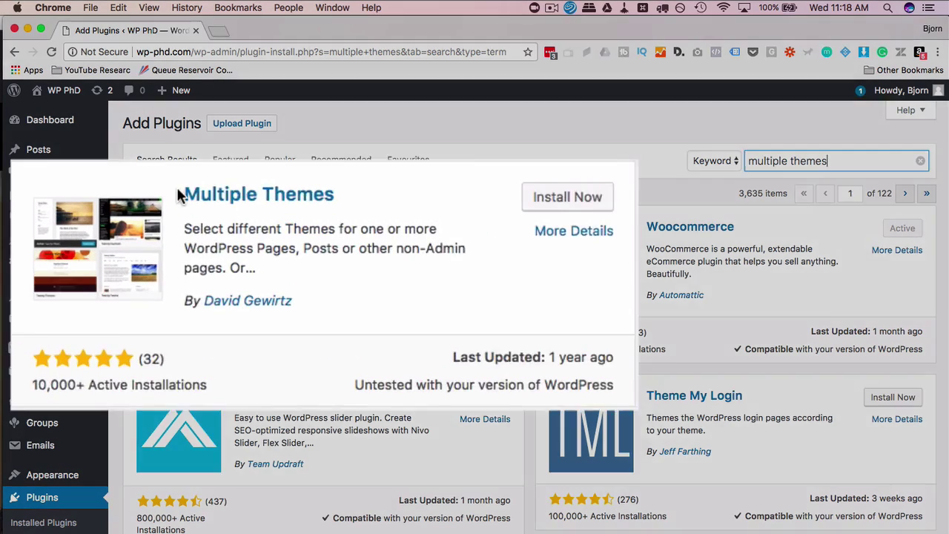
# Step: Examine the Multiple Themes plugin listing for its name, last update and compatibility with the installed WordPress version
pyautogui.moveTo(180, 196); pyautogui.dragTo(343, 204)
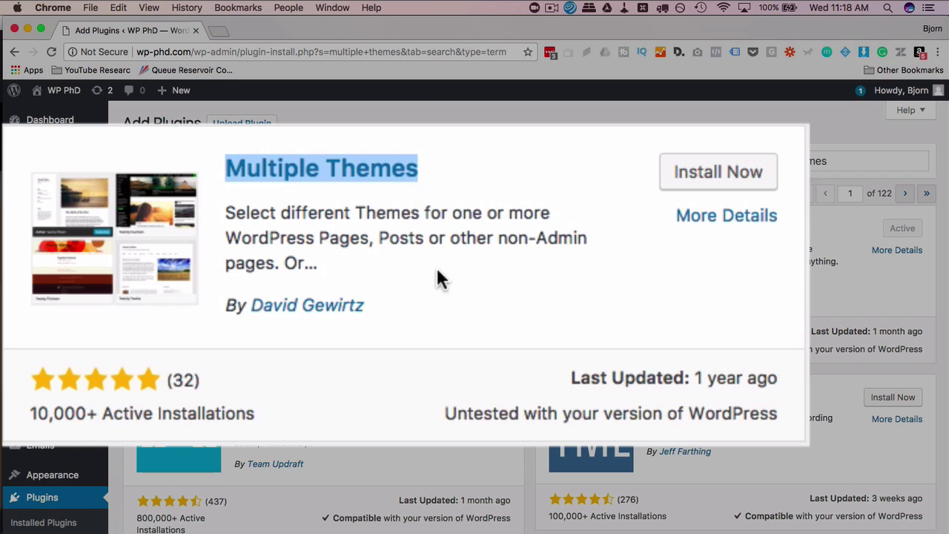
pyautogui.click(355, 355)
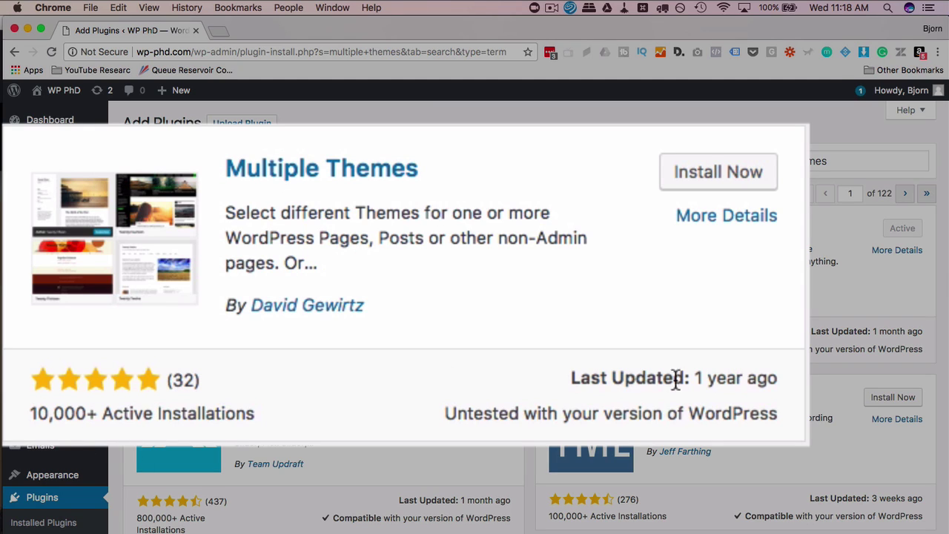
pyautogui.moveTo(697, 378); pyautogui.dragTo(776, 378)
pyautogui.click(775, 378)
pyautogui.moveTo(447, 415); pyautogui.dragTo(773, 418)
pyautogui.click(778, 359)
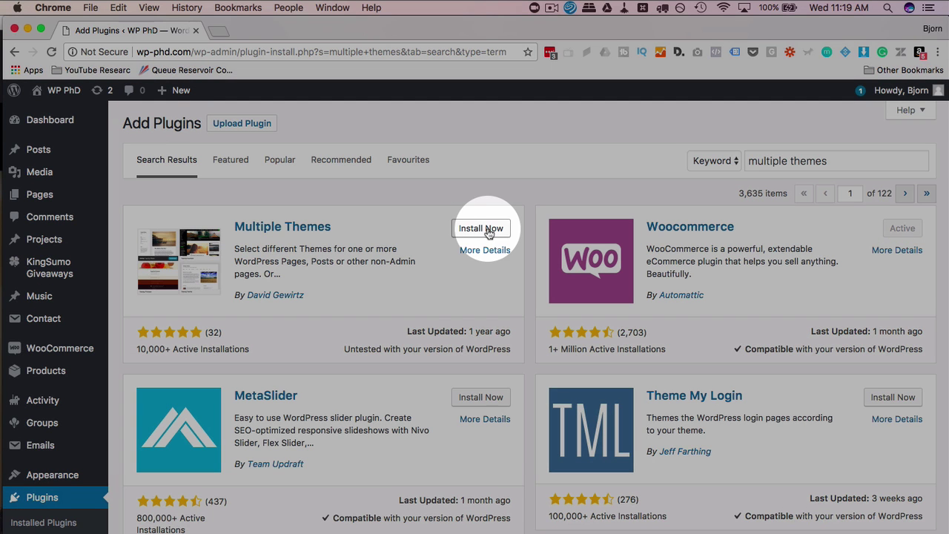
# Step: Install and activate the Multiple Themes plugin
pyautogui.click(488, 232)
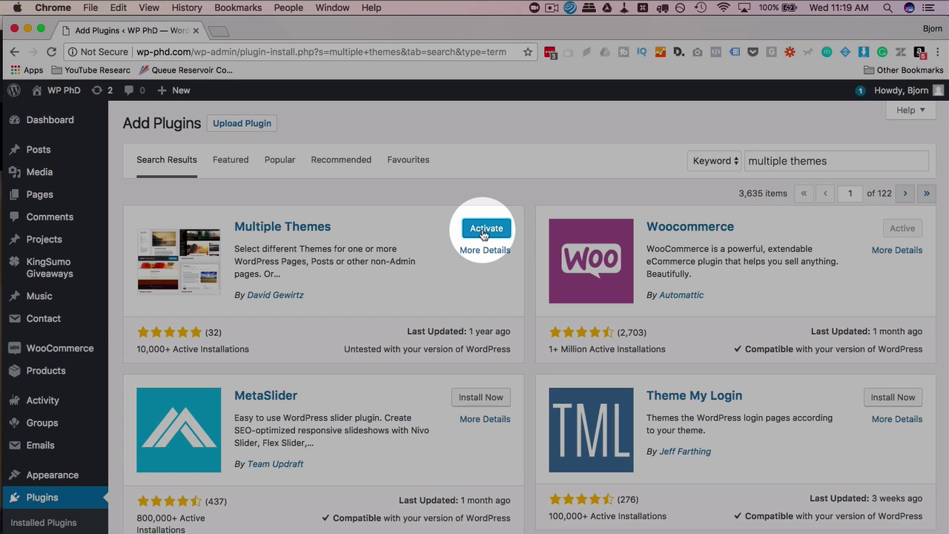
pyautogui.click(483, 232)
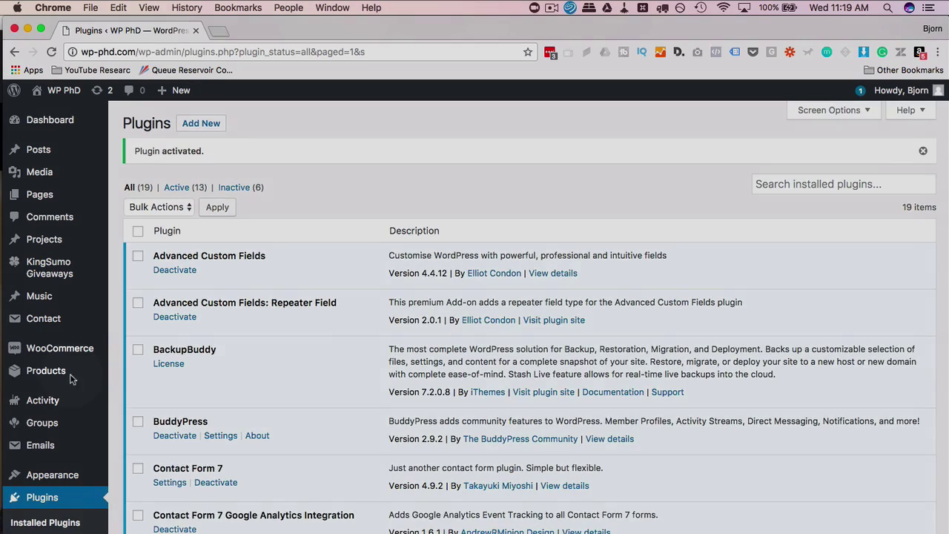
# Step: In the Multiple Themes plugin settings, set the theme for Site Home to Twenty Seventeen
pyautogui.scroll(-2, 61, 381)
pyautogui.scroll(-5, 37, 378)
pyautogui.moveTo(46, 516)
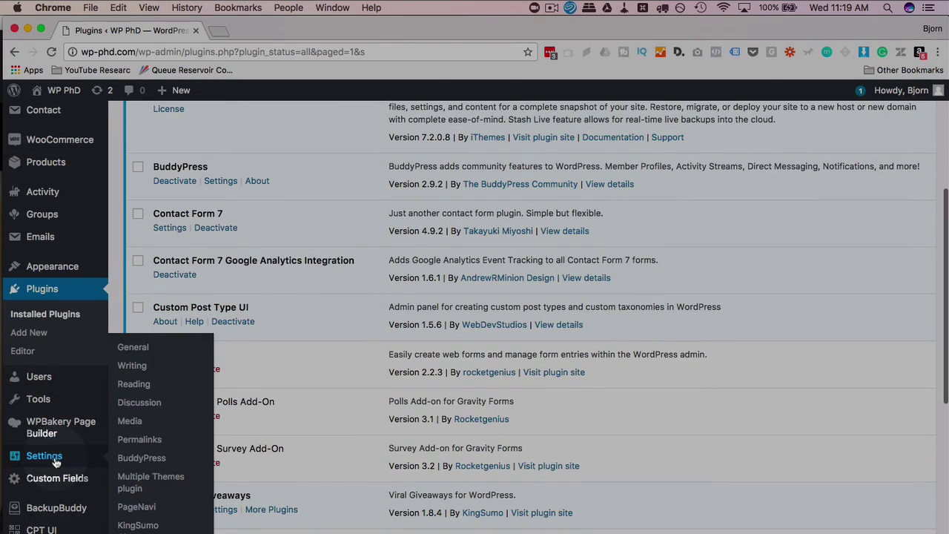
pyautogui.click(153, 480)
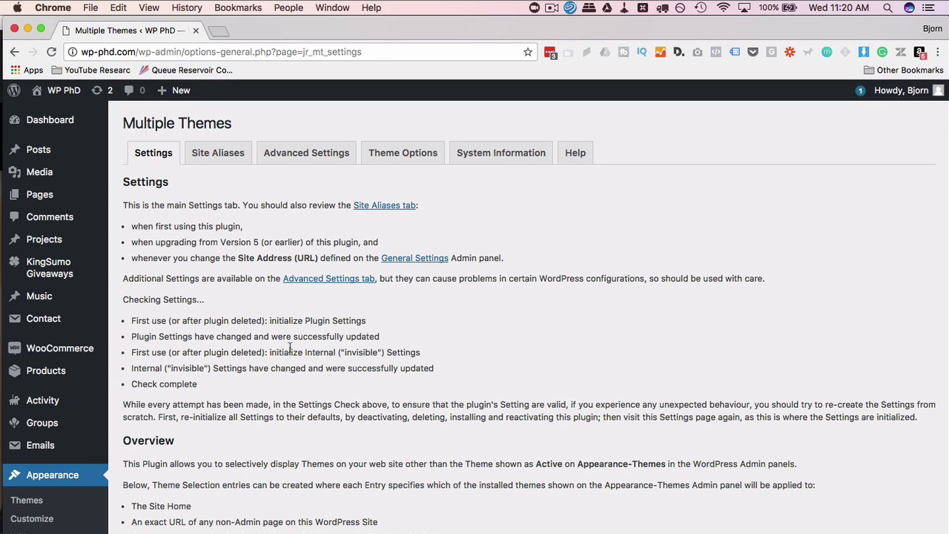
pyautogui.scroll(-9, 289, 349)
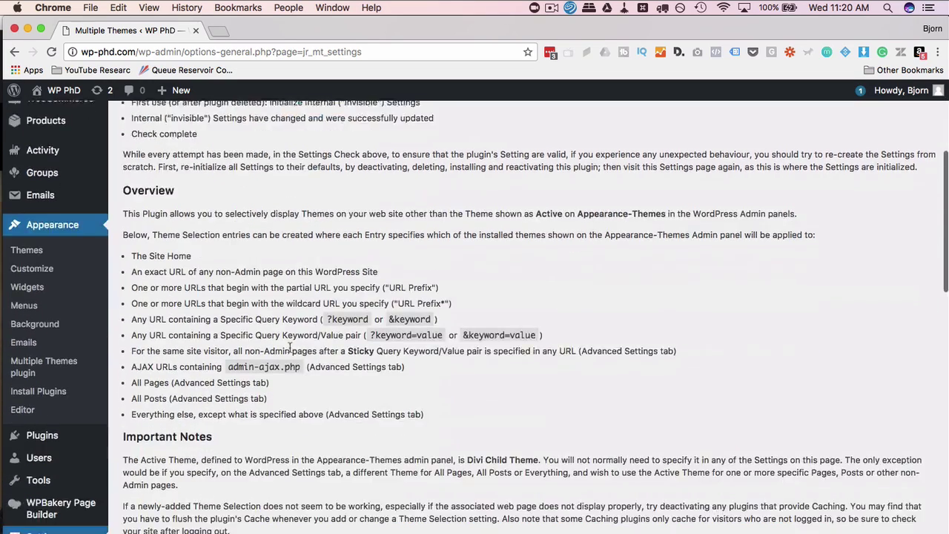
pyautogui.scroll(-10, 290, 347)
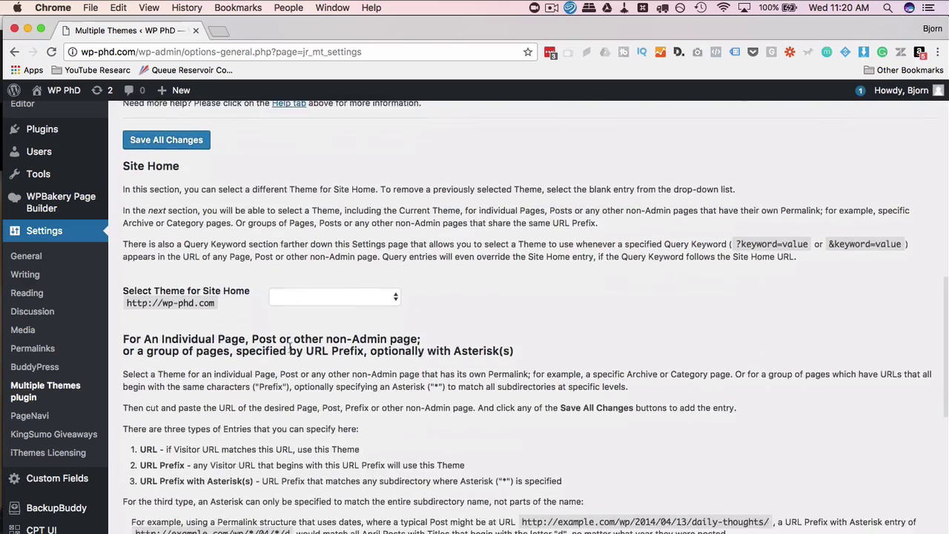
pyautogui.scroll(-1, 289, 347)
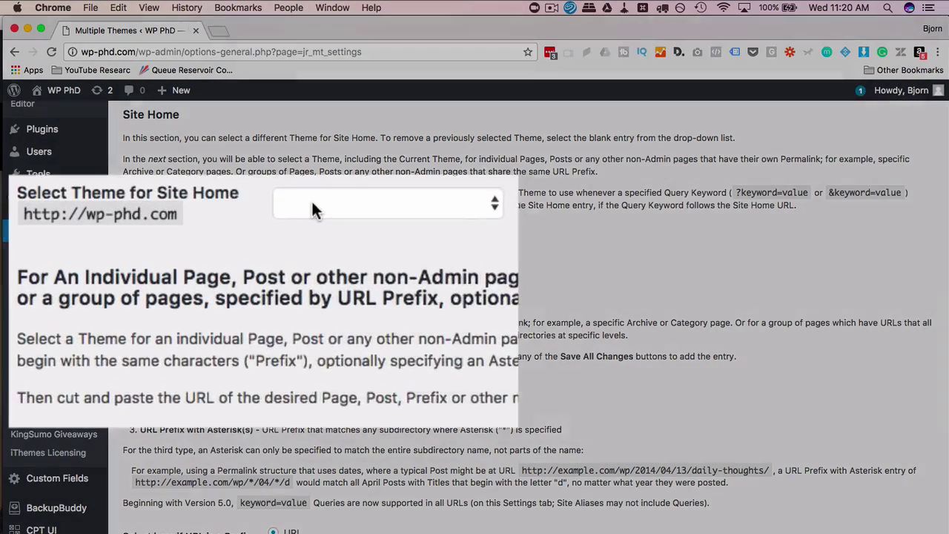
pyautogui.click(293, 246)
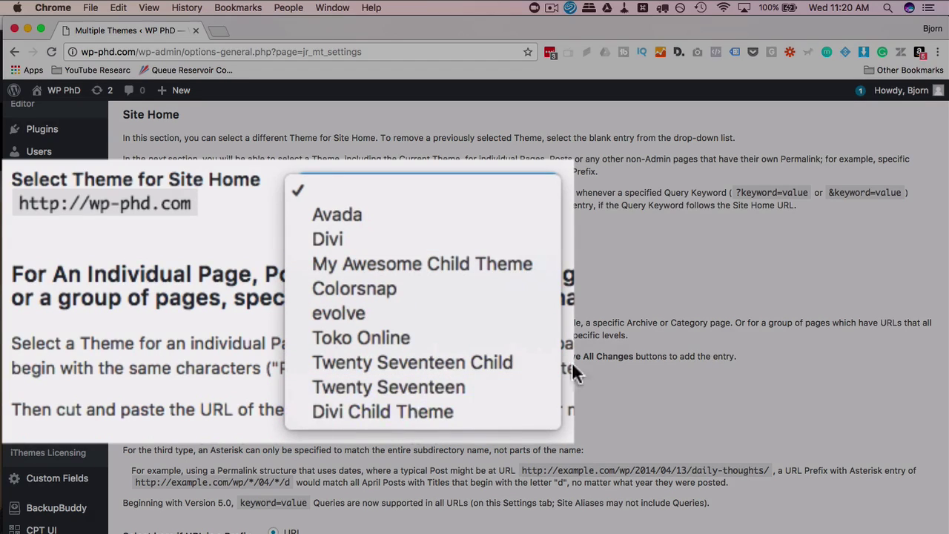
pyautogui.click(338, 384)
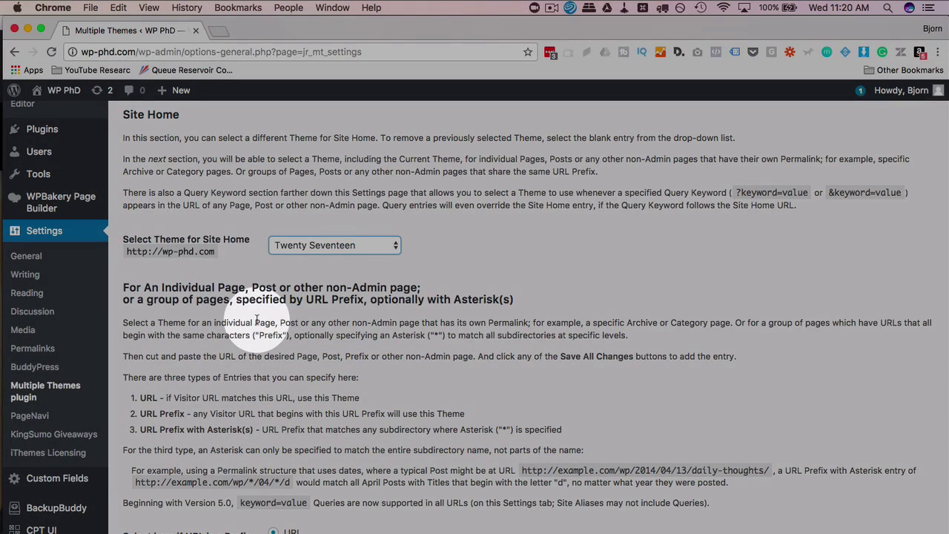
# Step: Open the live site in a new browser tab and copy the URL of its Sports category page
pyautogui.scroll(-5, 257, 319)
pyautogui.moveTo(63, 90)
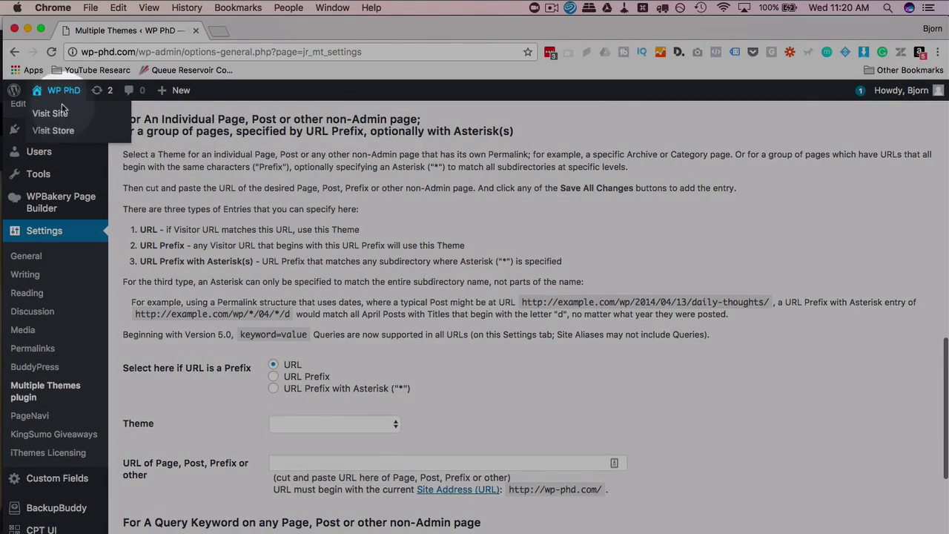
pyautogui.keyDown('super'); pyautogui.click(63, 111); pyautogui.keyUp('super')
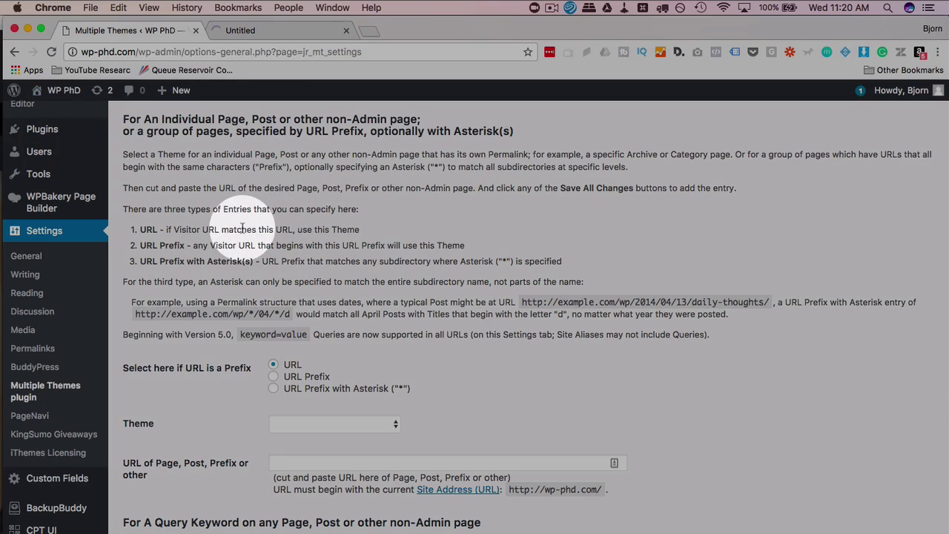
pyautogui.scroll(-2, 242, 228)
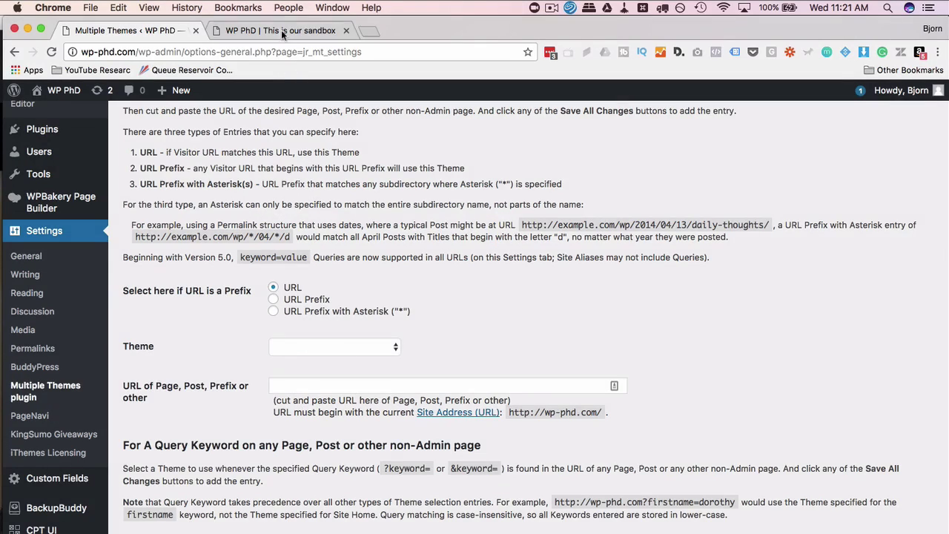
pyautogui.click(281, 29)
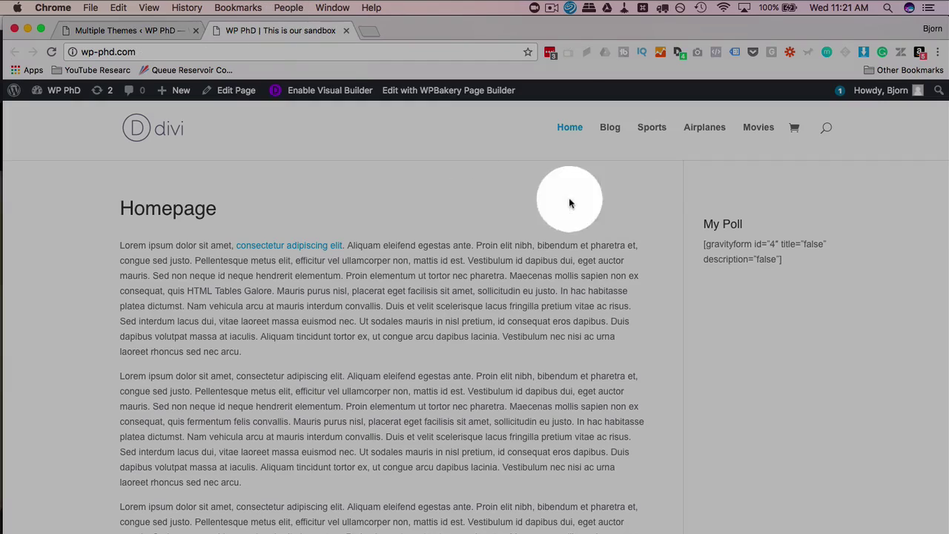
pyautogui.click(652, 131)
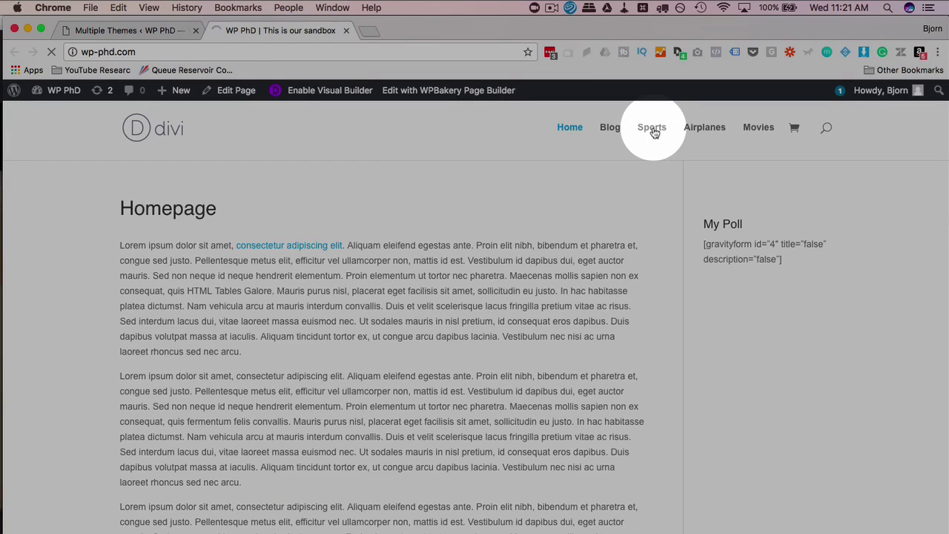
pyautogui.click(204, 52)
pyautogui.rightClick(204, 53)
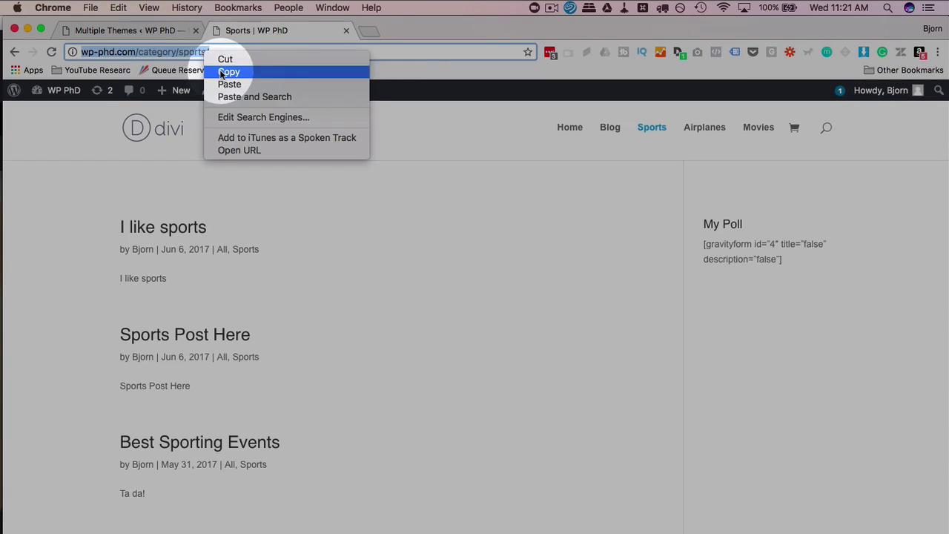
pyautogui.click(221, 72)
# Step: Paste the Sports category URL into the individual page entry of the plugin settings and set its theme to Colorsnap
pyautogui.click(128, 30)
pyautogui.click(294, 384)
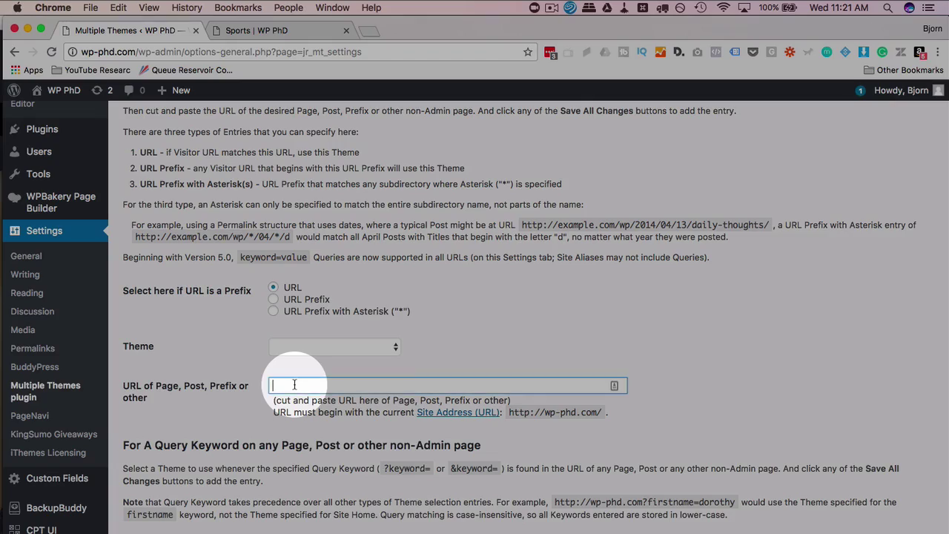
pyautogui.rightClick(294, 384)
pyautogui.click(348, 446)
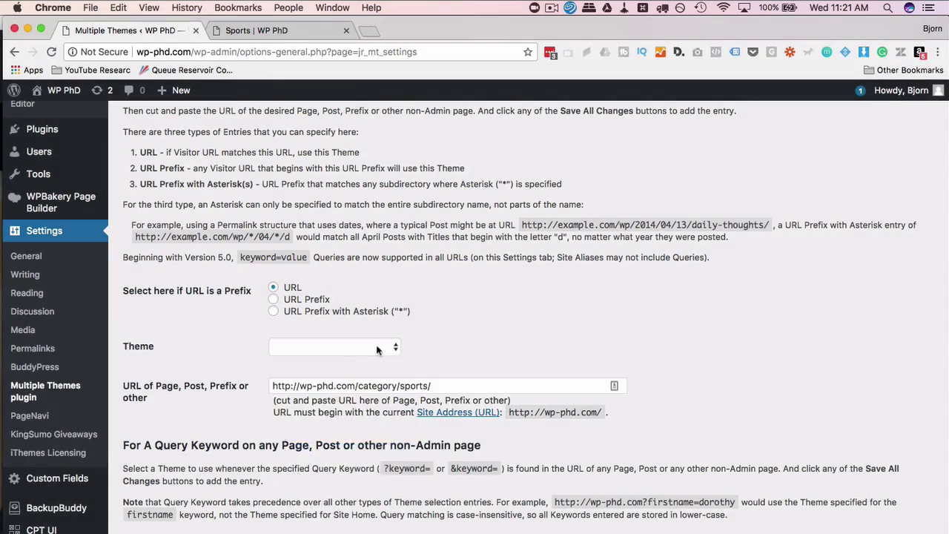
pyautogui.click(377, 350)
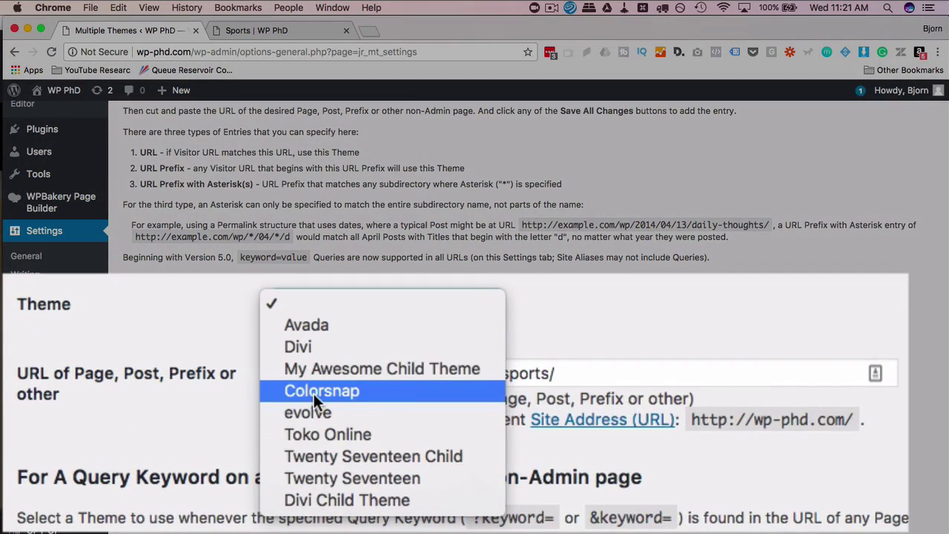
pyautogui.click(314, 394)
# Step: Set the query keyword entry to brand and assign it the Toko Online theme
pyautogui.scroll(-4, 208, 405)
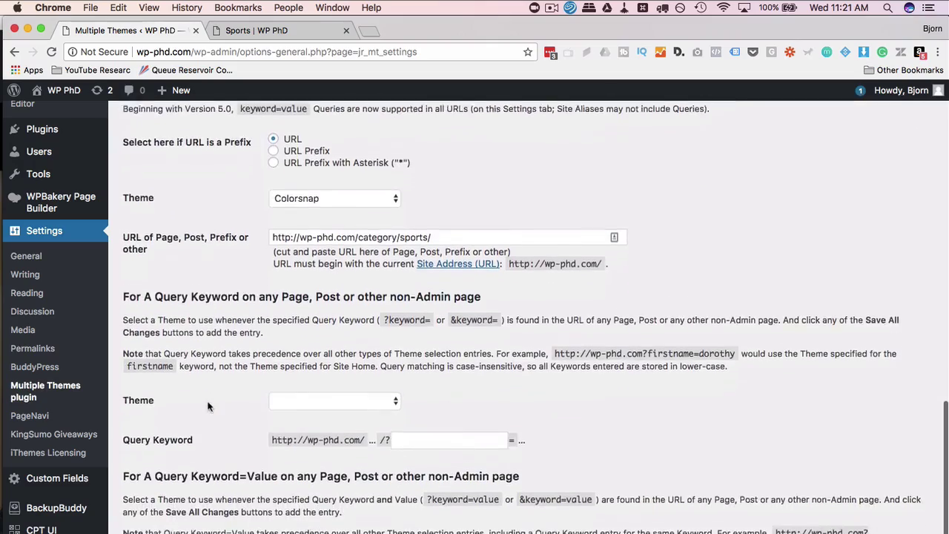
pyautogui.scroll(-2, 208, 406)
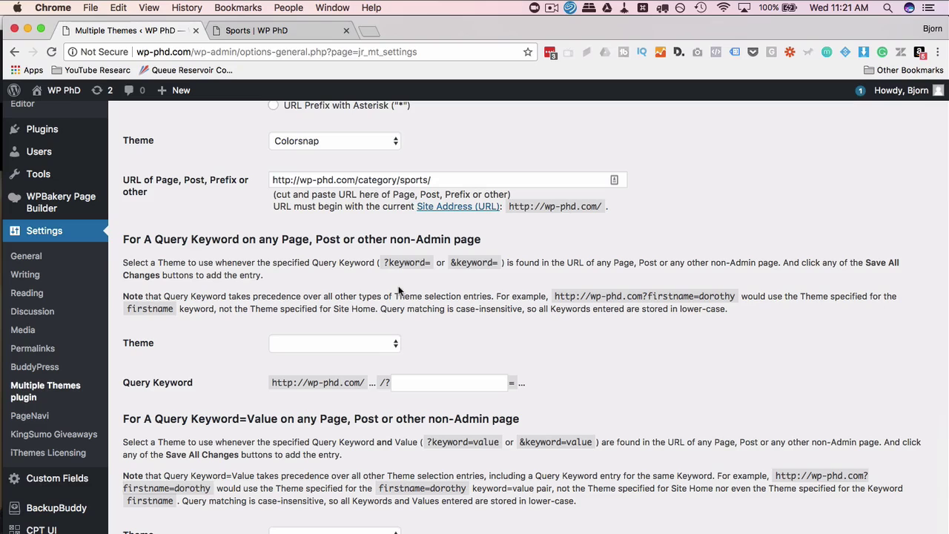
pyautogui.scroll(-2, 401, 300)
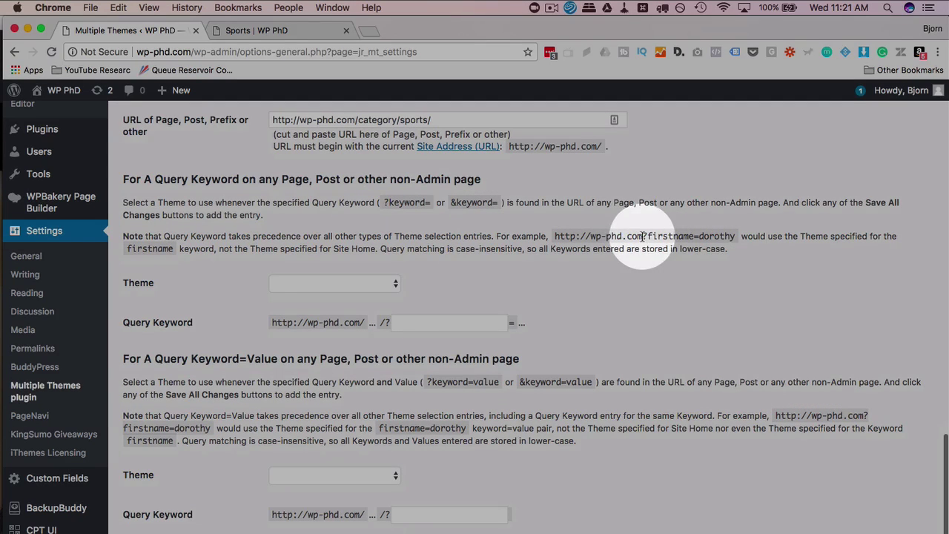
pyautogui.moveTo(643, 236); pyautogui.dragTo(696, 235)
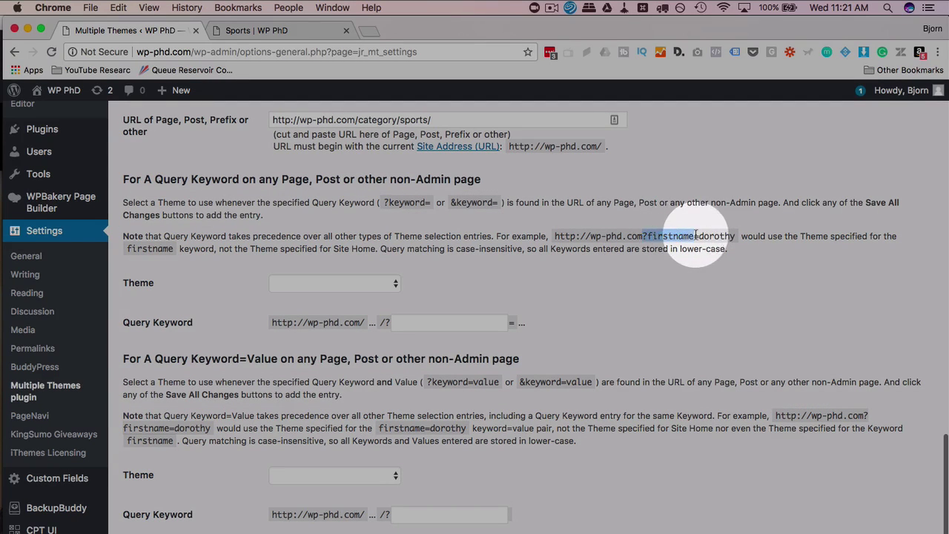
pyautogui.click(653, 236)
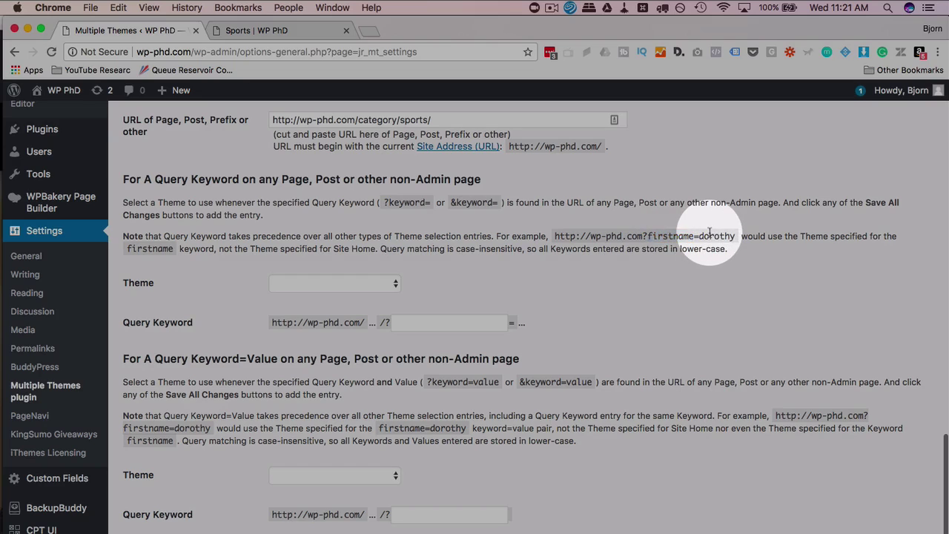
pyautogui.click(426, 324)
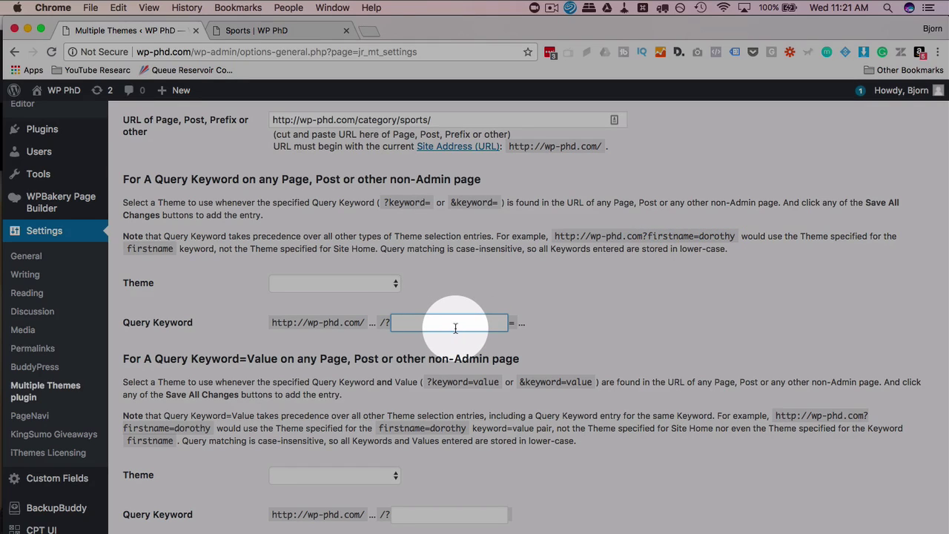
pyautogui.write('brand')
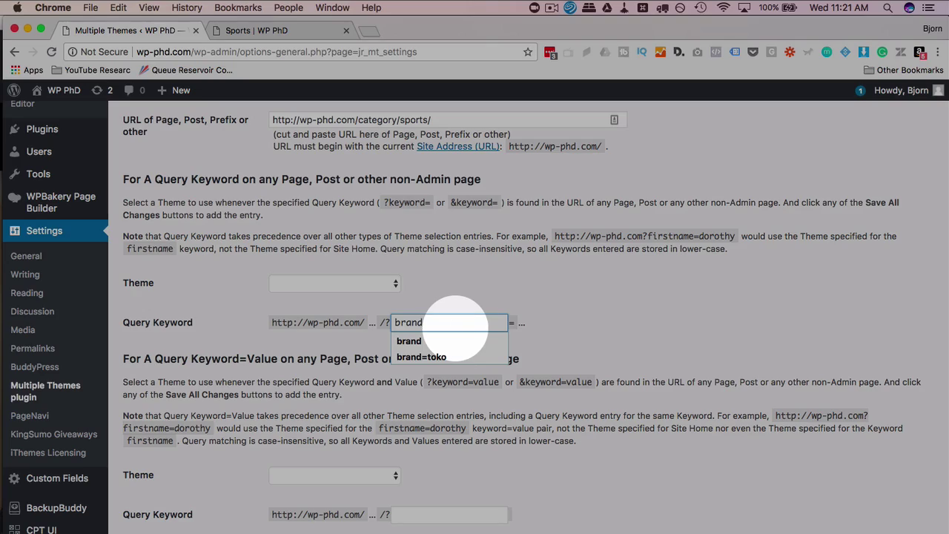
pyautogui.press('Tab')
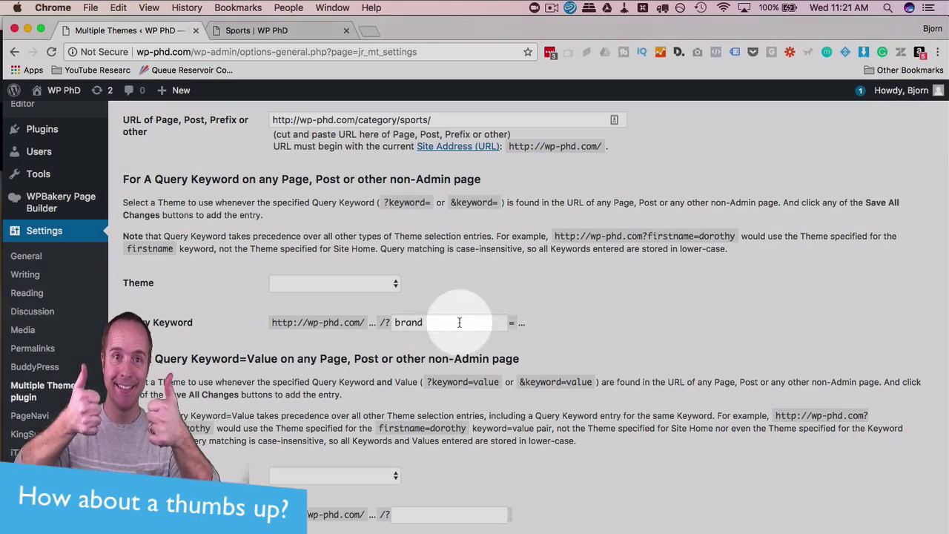
pyautogui.doubleClick(459, 323)
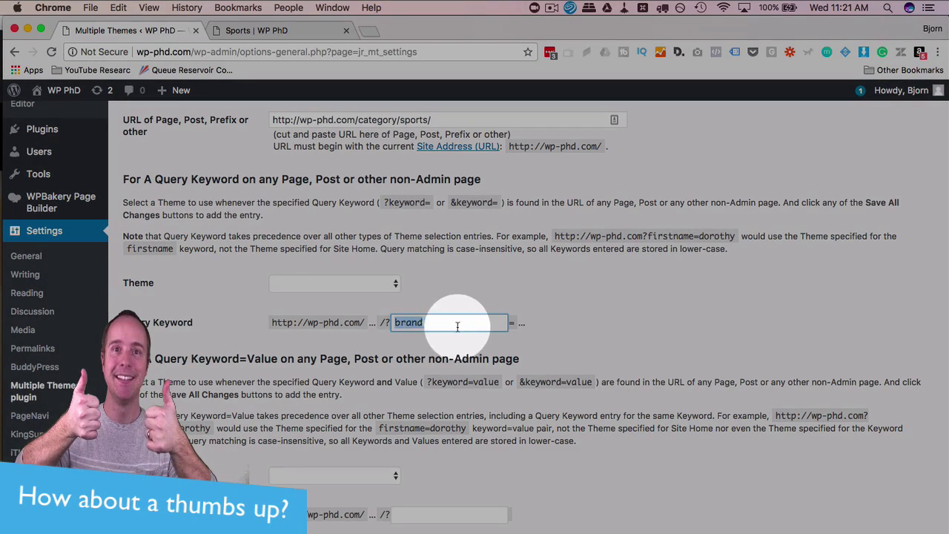
pyautogui.click(375, 284)
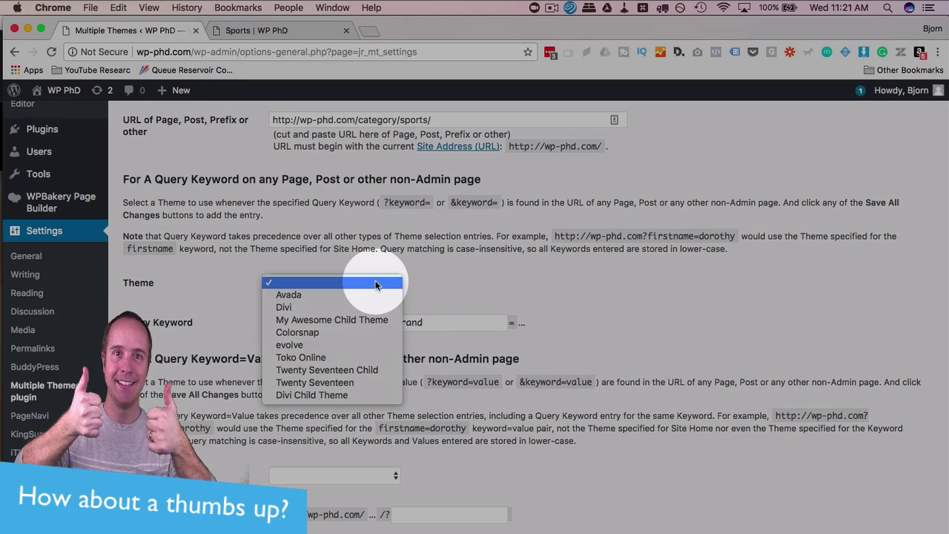
pyautogui.click(319, 359)
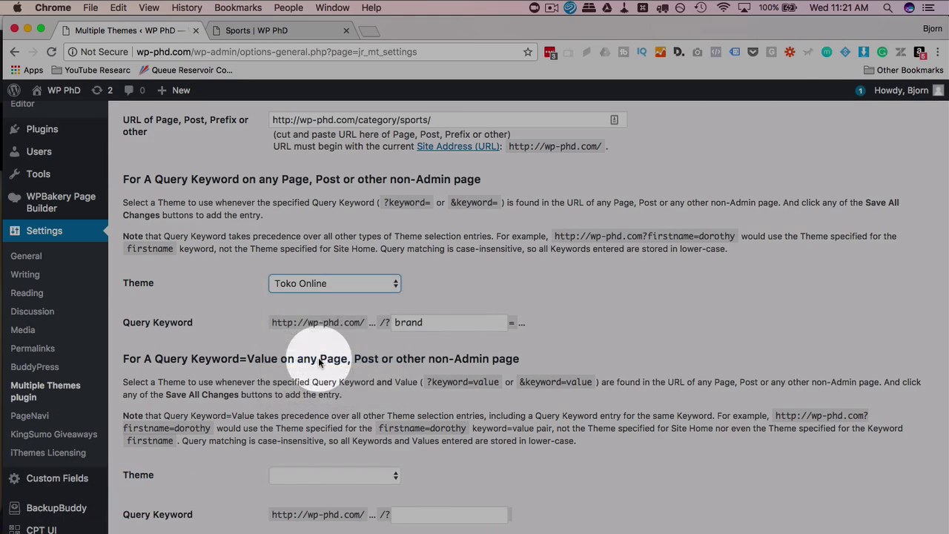
# Step: Assign the Avada theme to the query keyword theme with the value avada and save all changes
pyautogui.scroll(-3, 371, 341)
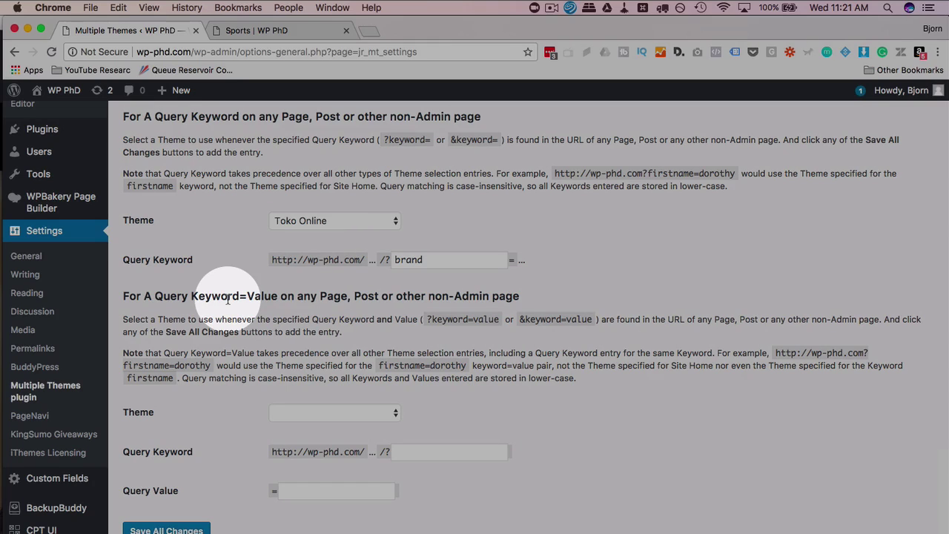
pyautogui.click(330, 412)
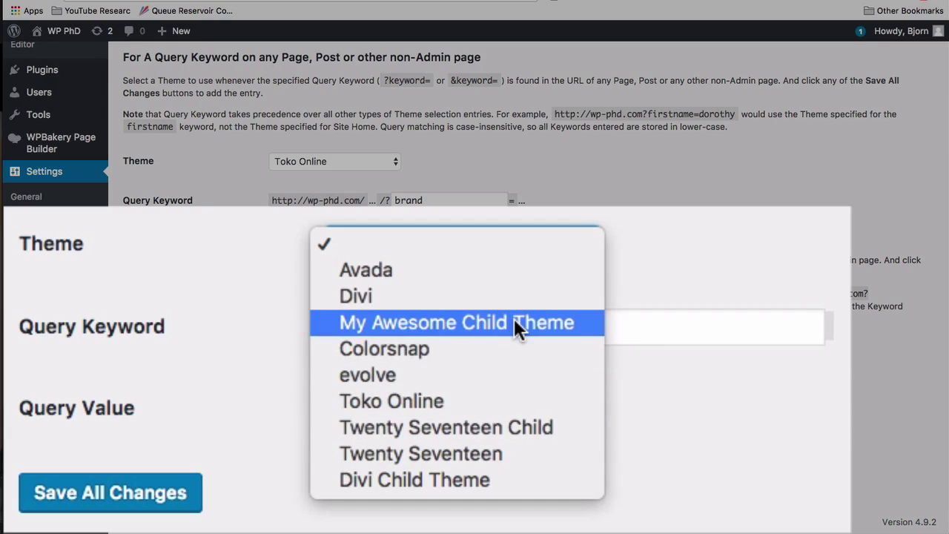
pyautogui.click(445, 272)
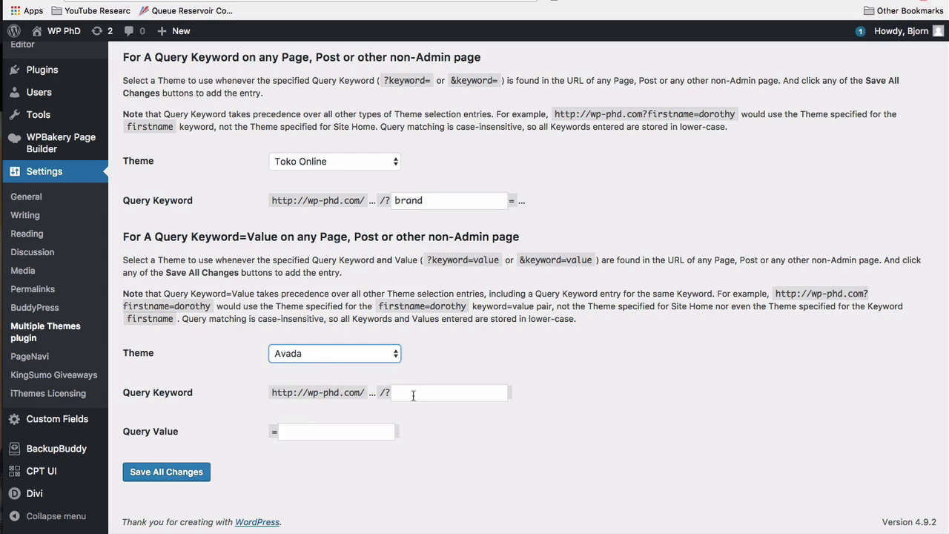
pyautogui.click(413, 396)
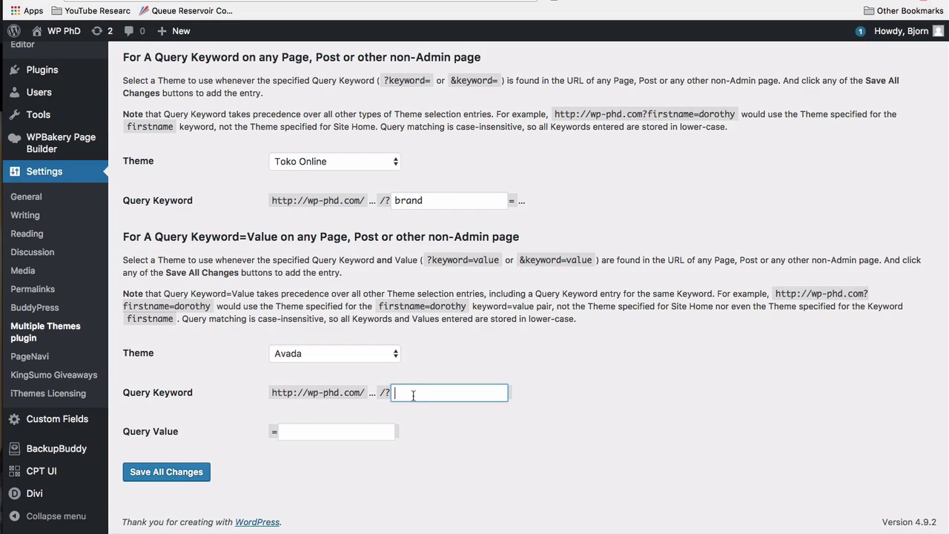
pyautogui.write('theme')
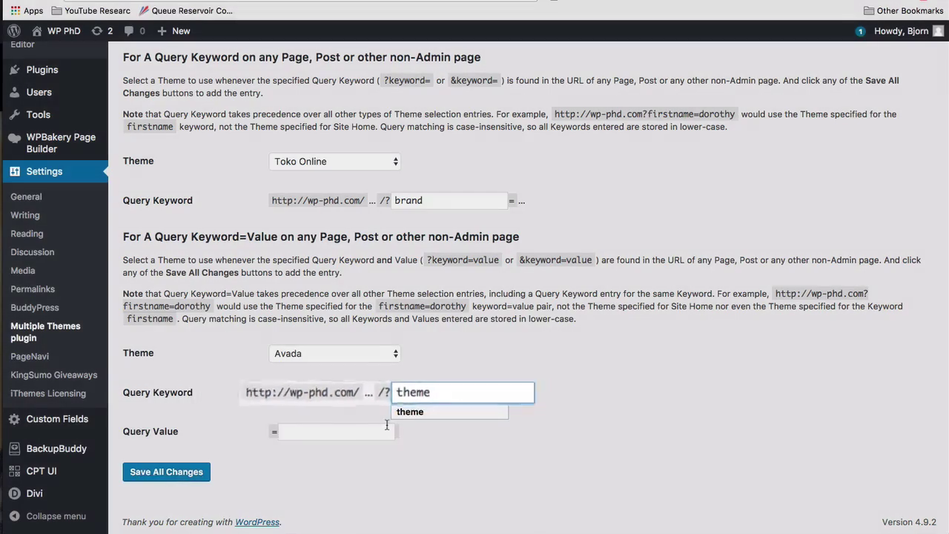
pyautogui.click(338, 432)
pyautogui.write('avada')
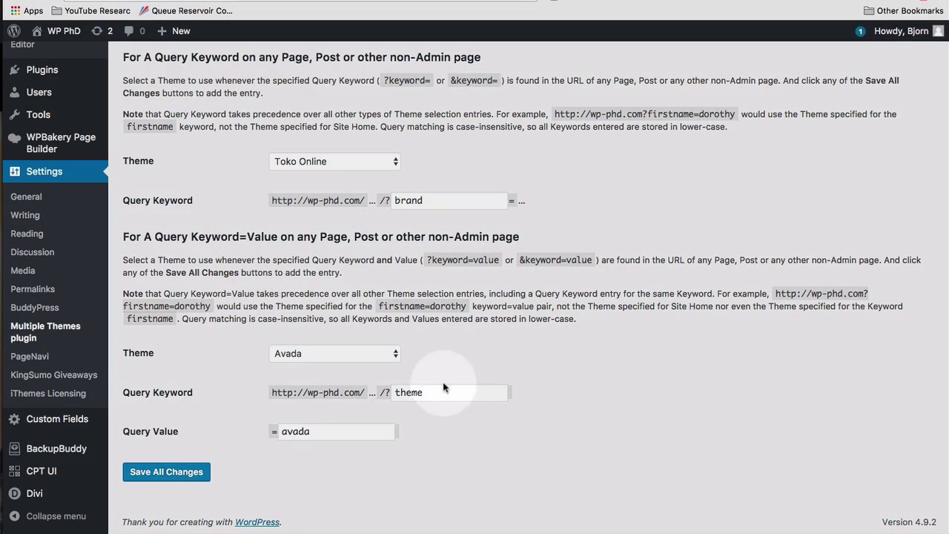
pyautogui.click(302, 430)
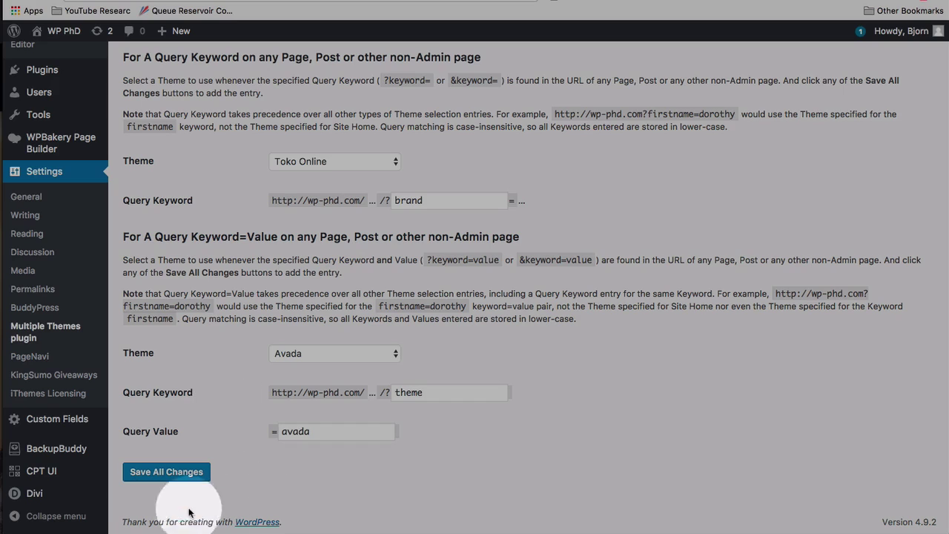
pyautogui.click(144, 472)
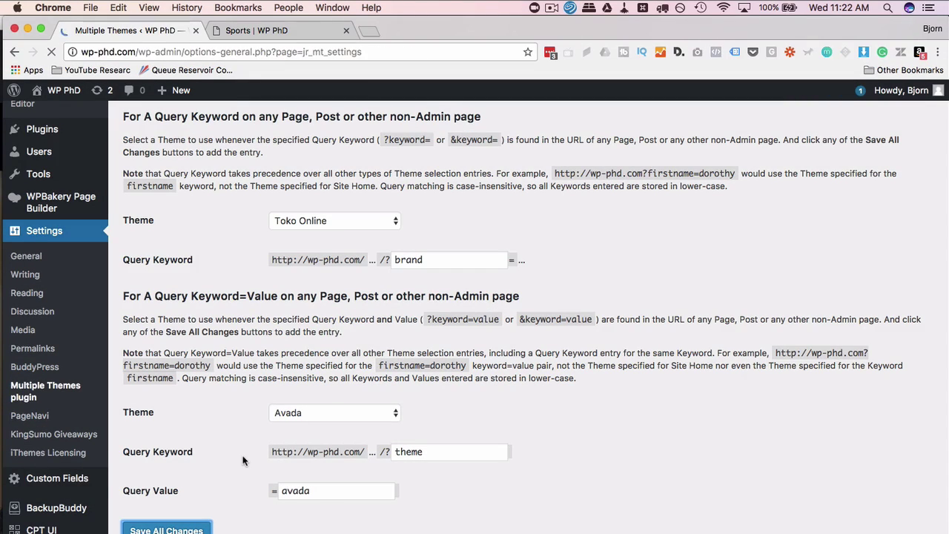
# Step: Review the current theme selection entries and their processing order in the plugin settings
pyautogui.scroll(-10, 243, 456)
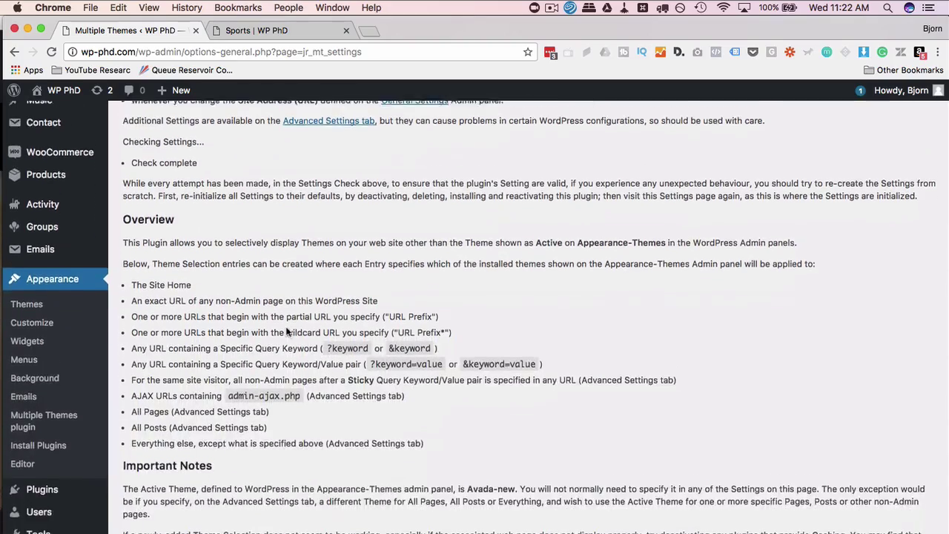
pyautogui.scroll(-6, 287, 331)
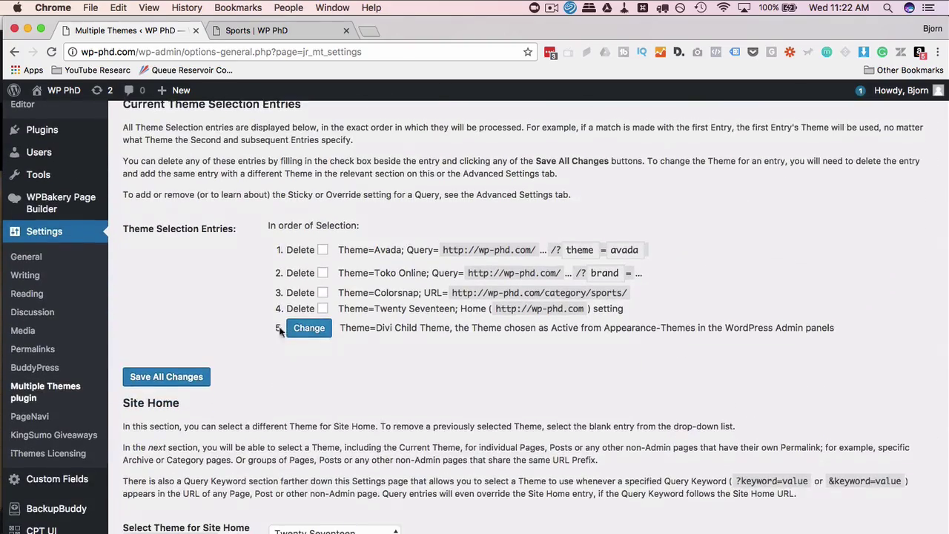
pyautogui.moveTo(123, 228); pyautogui.dragTo(223, 227)
pyautogui.moveTo(293, 234); pyautogui.dragTo(640, 320)
pyautogui.click(648, 317)
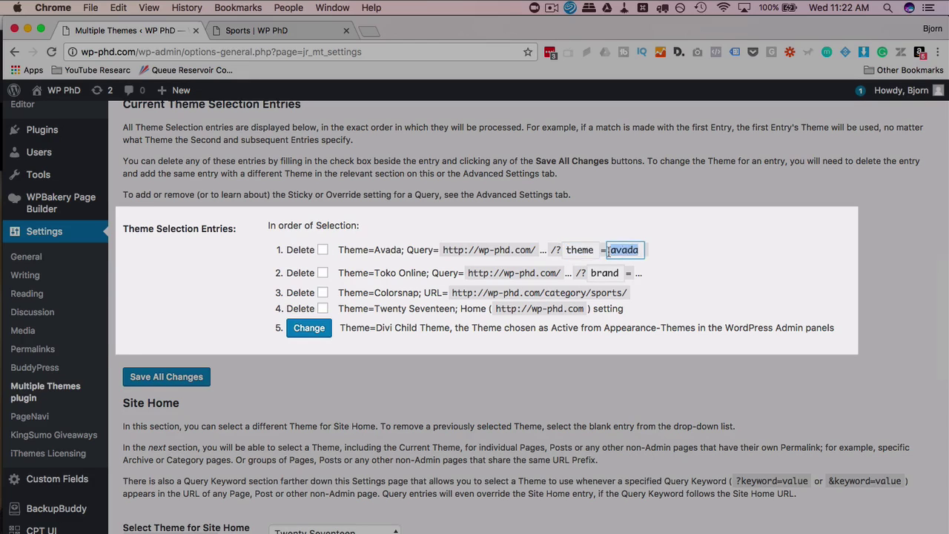
pyautogui.doubleClick(621, 250)
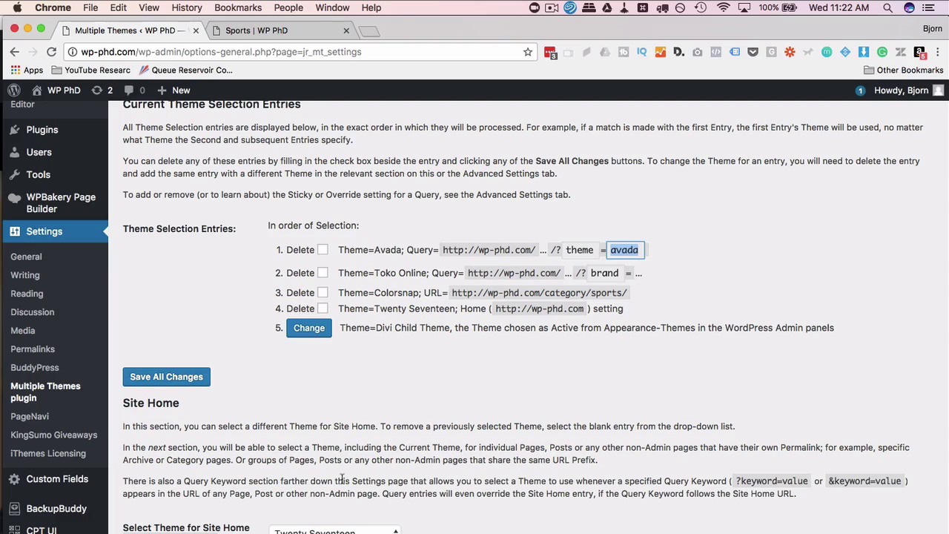
pyautogui.scroll(-15, 342, 478)
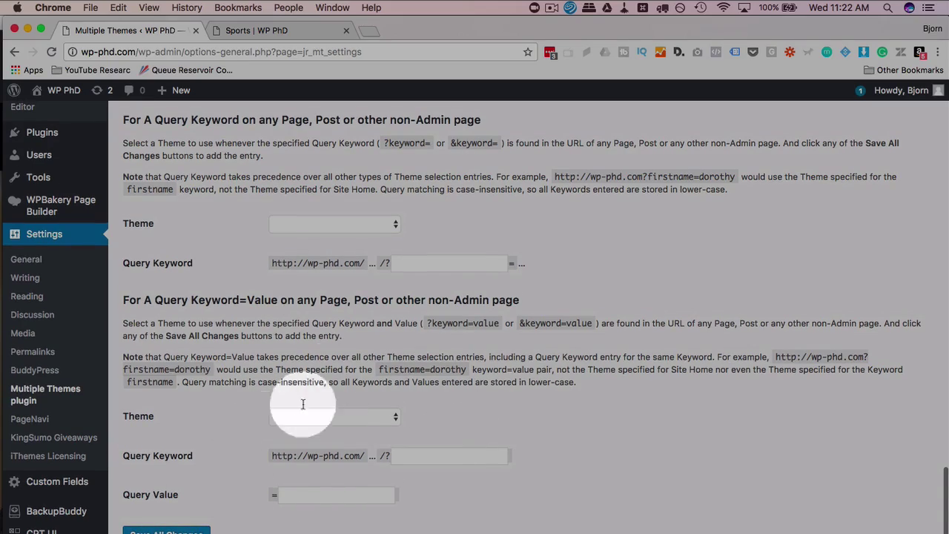
pyautogui.scroll(10, 275, 403)
pyautogui.scroll(10, 219, 406)
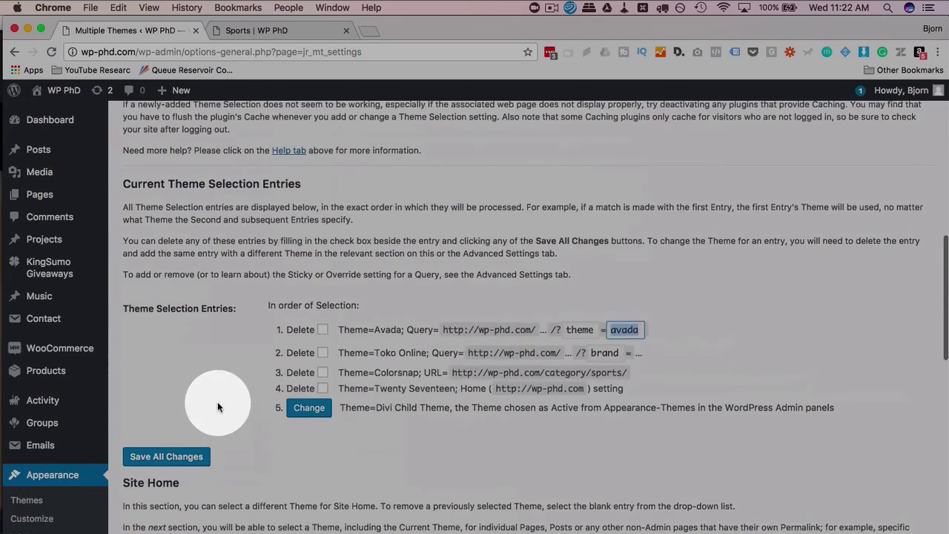
# Step: Load the wp-phd.com home page in the live site tab and compare its theme with the Site Home entry
pyautogui.click(274, 30)
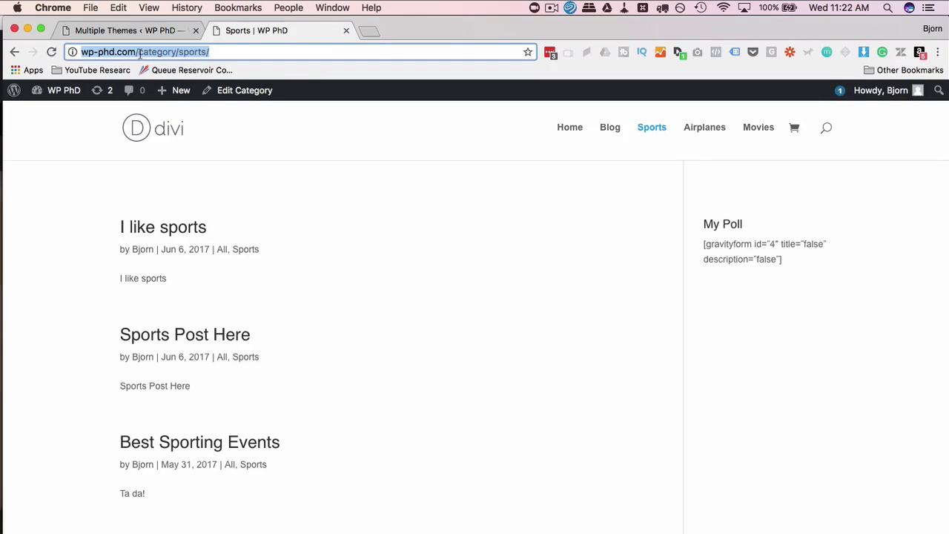
pyautogui.press('BackSpace')
pyautogui.press('Return')
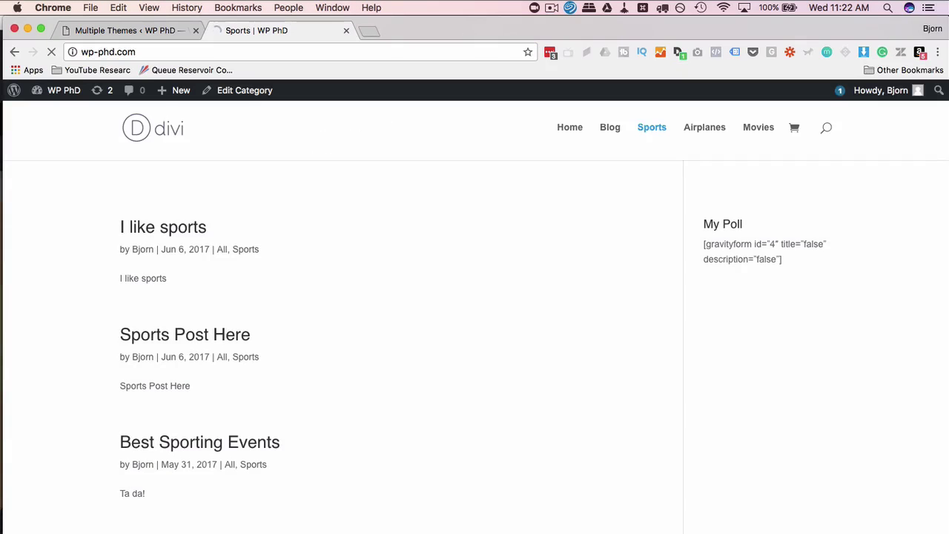
pyautogui.click(182, 30)
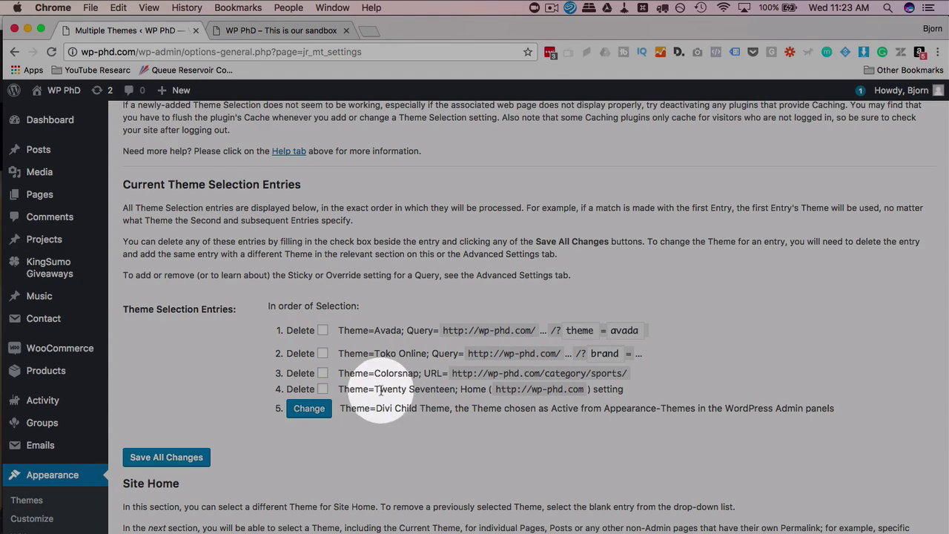
pyautogui.click(264, 31)
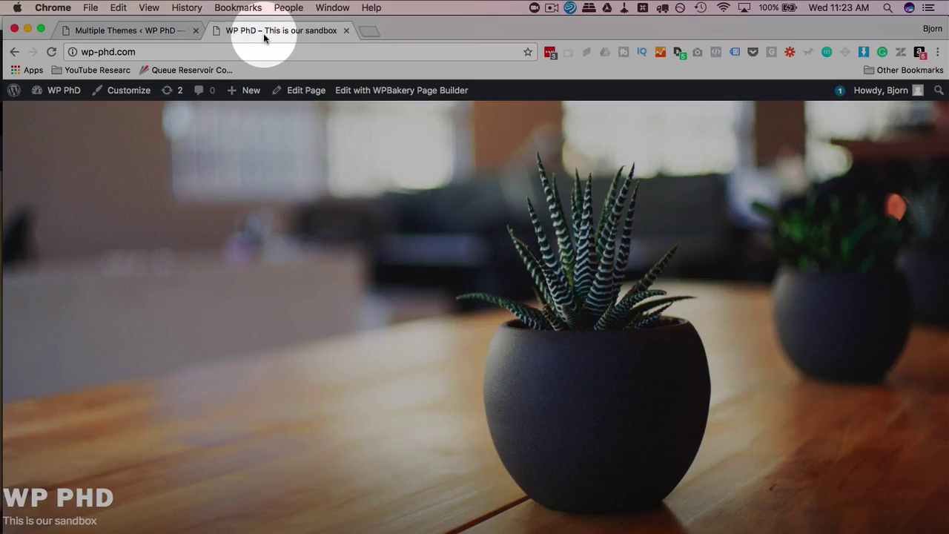
pyautogui.scroll(-3, 176, 375)
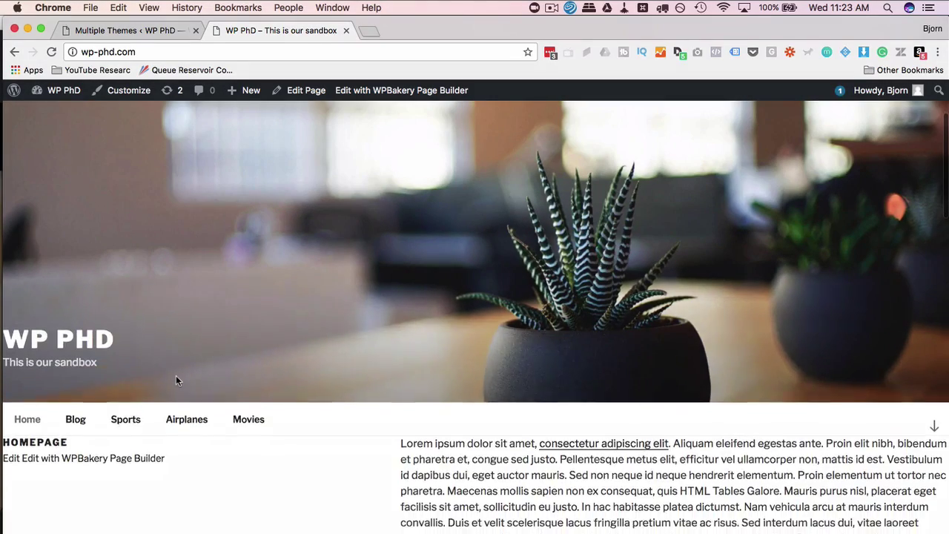
pyautogui.scroll(3, 167, 352)
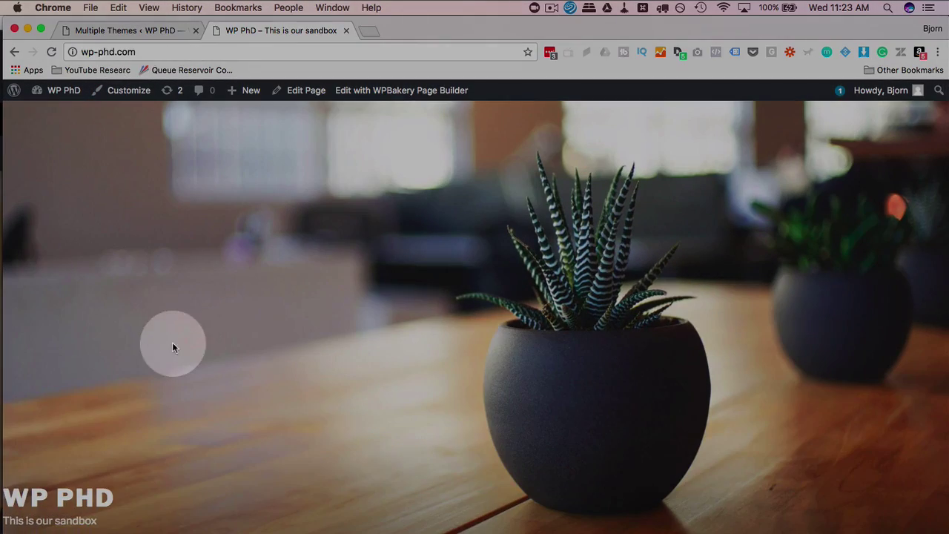
# Step: Open the Sports category page on the live site and check its theme against the saved Sports URL entry
pyautogui.scroll(-3, 172, 342)
pyautogui.click(127, 410)
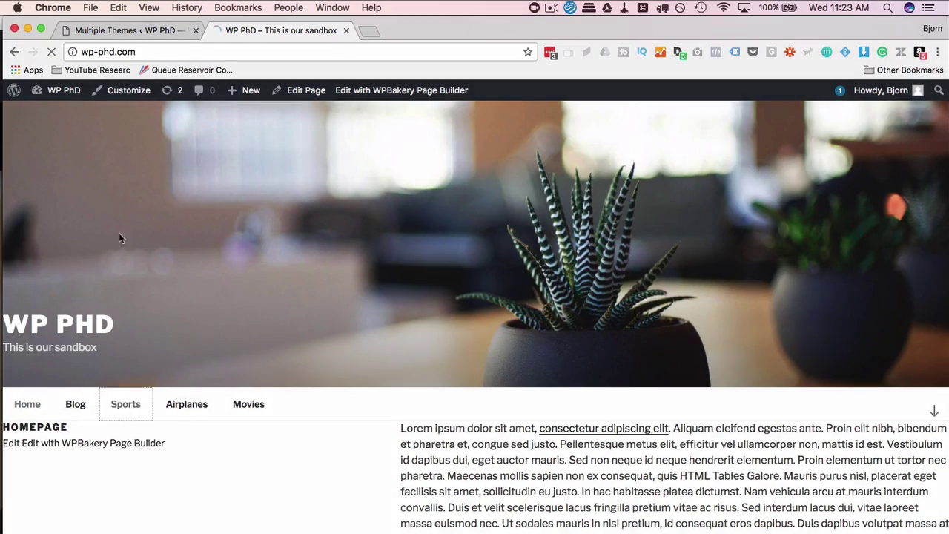
pyautogui.click(142, 30)
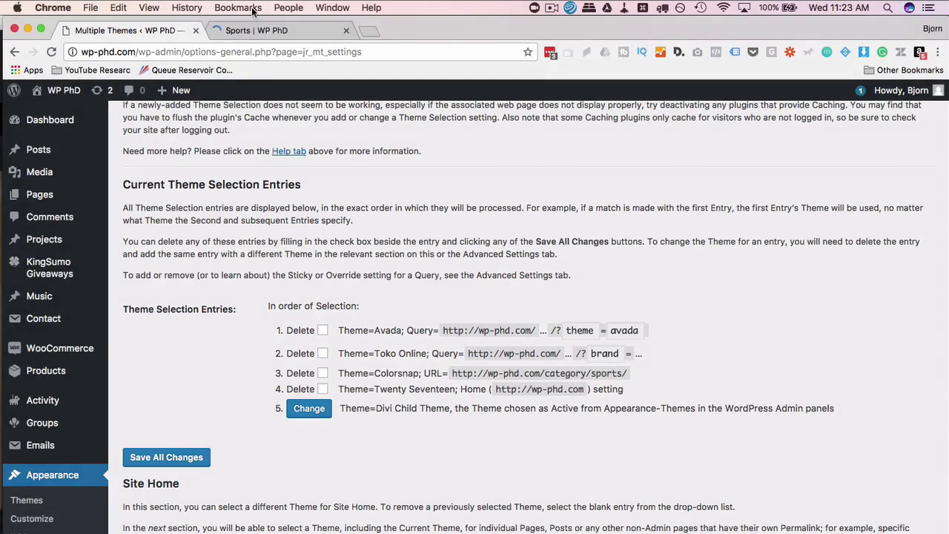
pyautogui.click(254, 30)
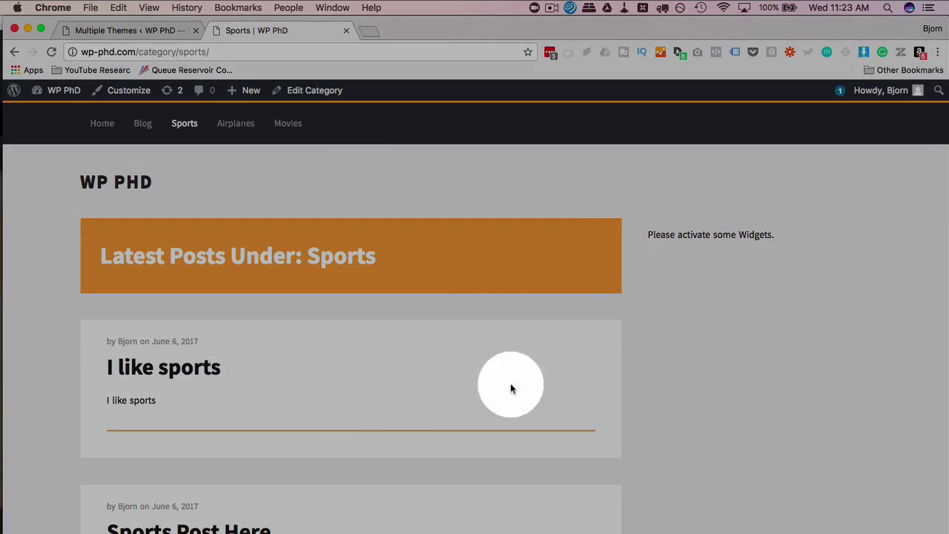
pyautogui.scroll(-5, 372, 382)
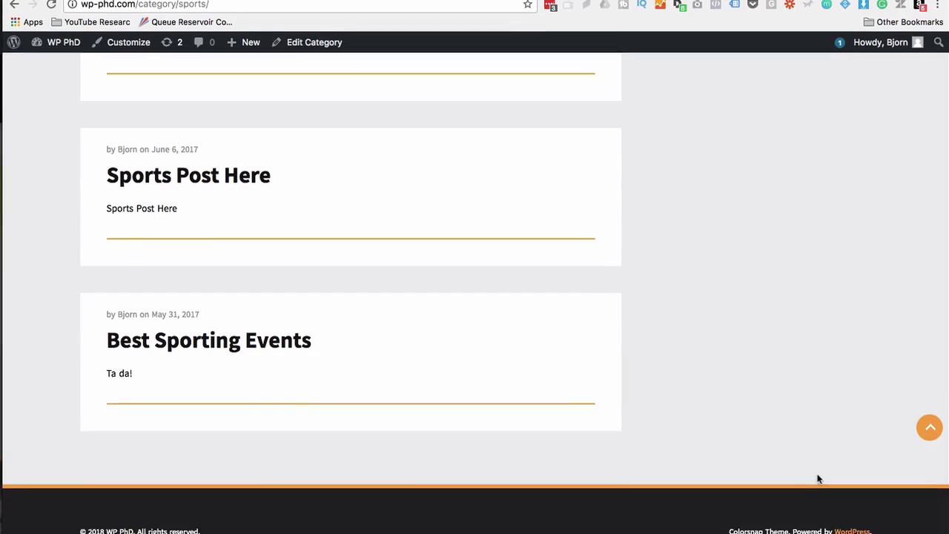
# Step: Load the live Sports category page with the query ?brand=two to check the theme assigned to the brand keyword
pyautogui.scroll(10, 692, 424)
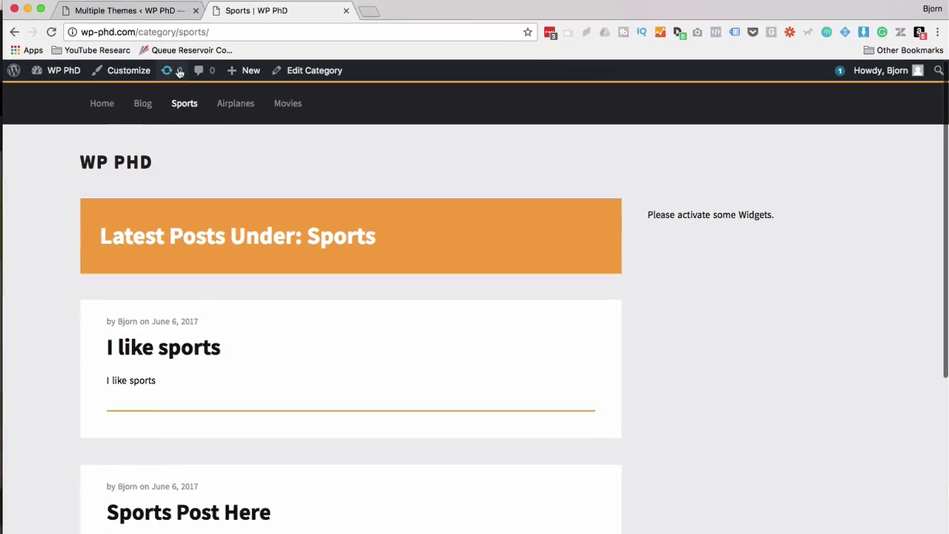
pyautogui.click(222, 51)
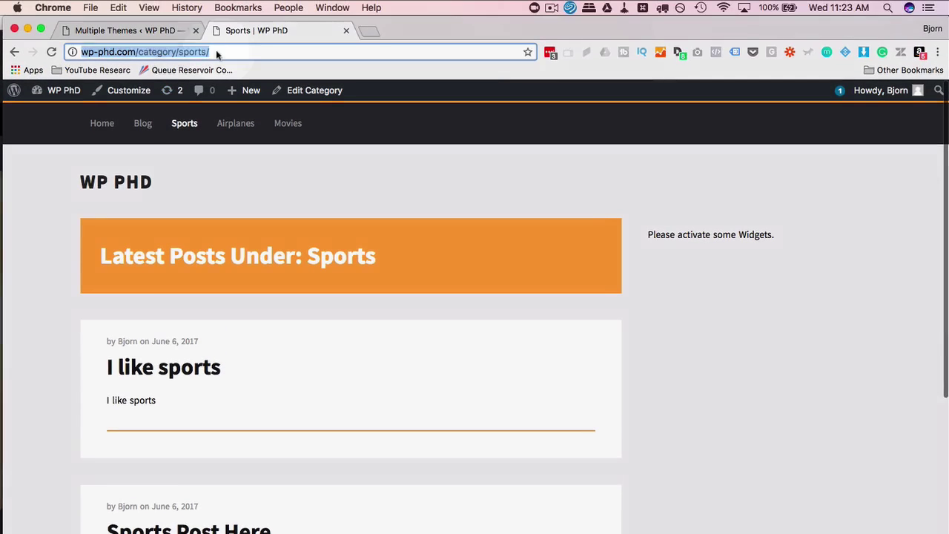
pyautogui.write('?bran')
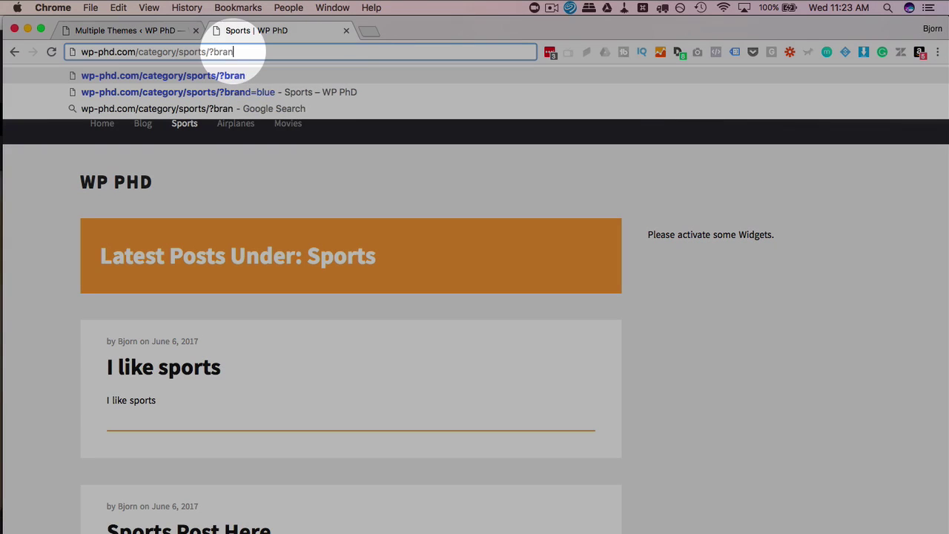
pyautogui.write('d=')
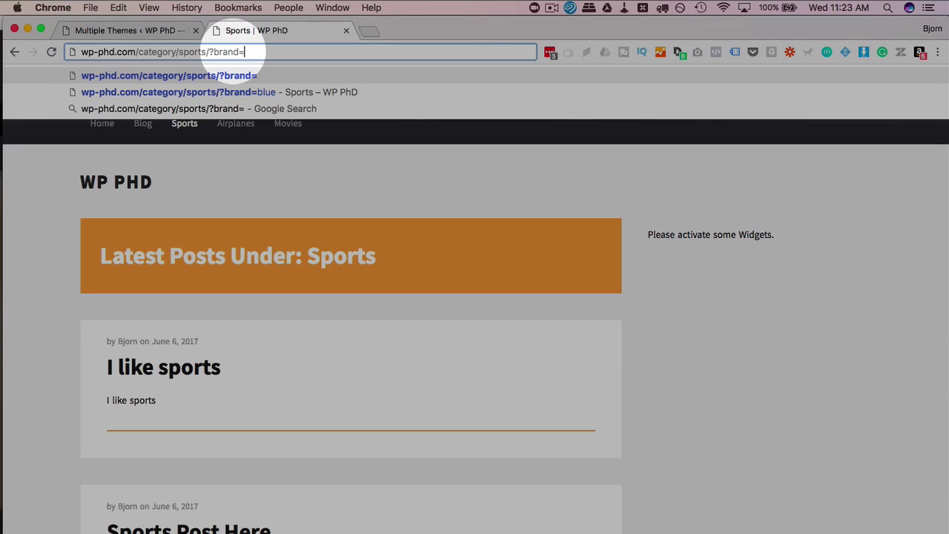
pyautogui.write('two')
pyautogui.press('Return')
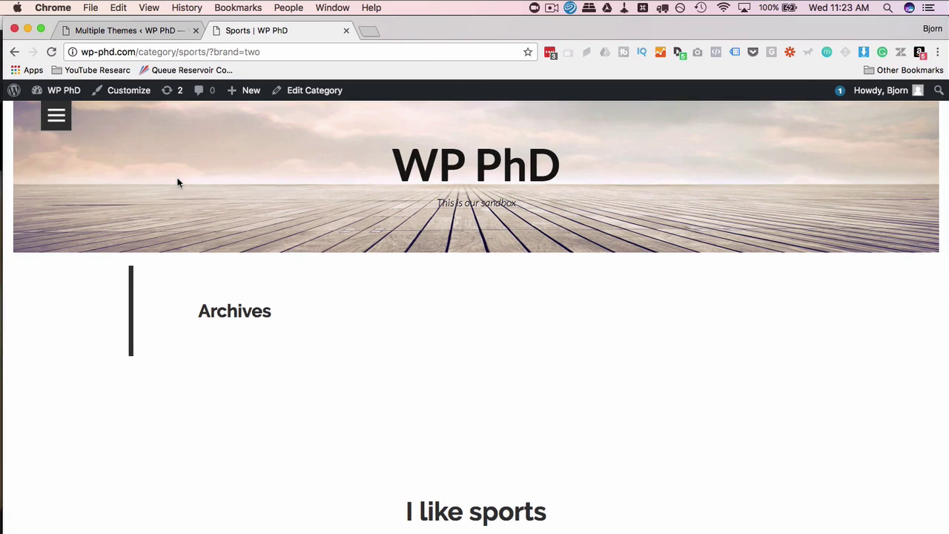
# Step: Replace the query in the Sports category address with theme=blue and load the page to check which theme it uses
pyautogui.moveTo(214, 52); pyautogui.dragTo(261, 53)
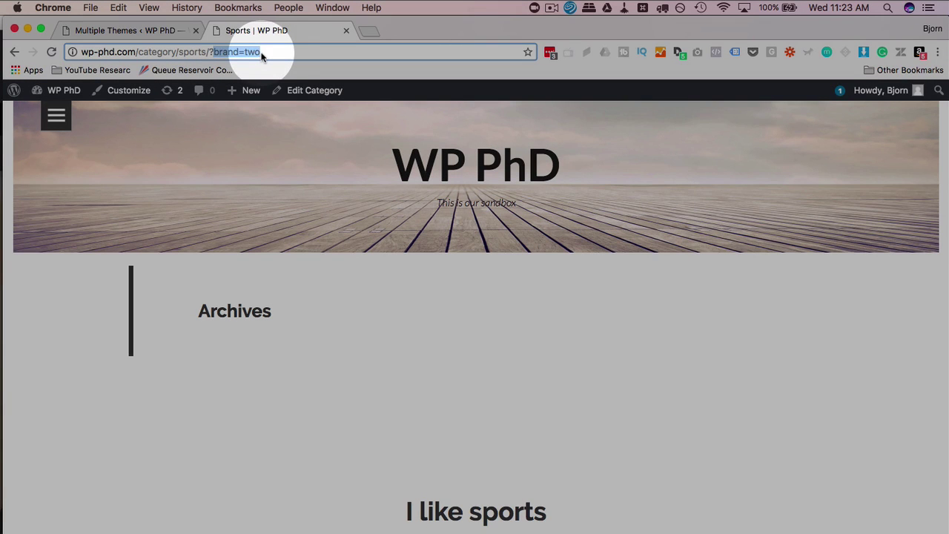
pyautogui.write('theme=')
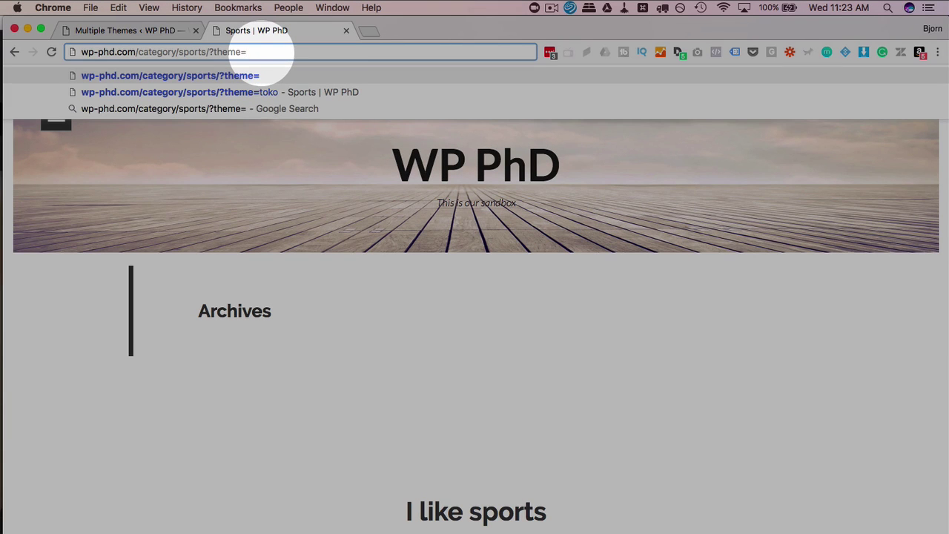
pyautogui.write('blue')
pyautogui.press('Return')
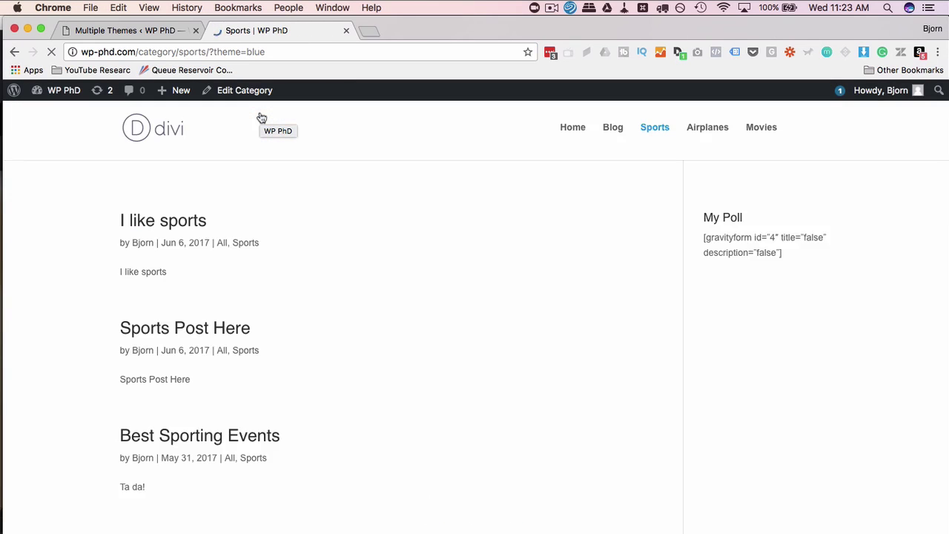
# Step: Load the Sports category page with the query ?theme=avada and compare its theme with the entries in the Multiple Themes settings
pyautogui.doubleClick(256, 52)
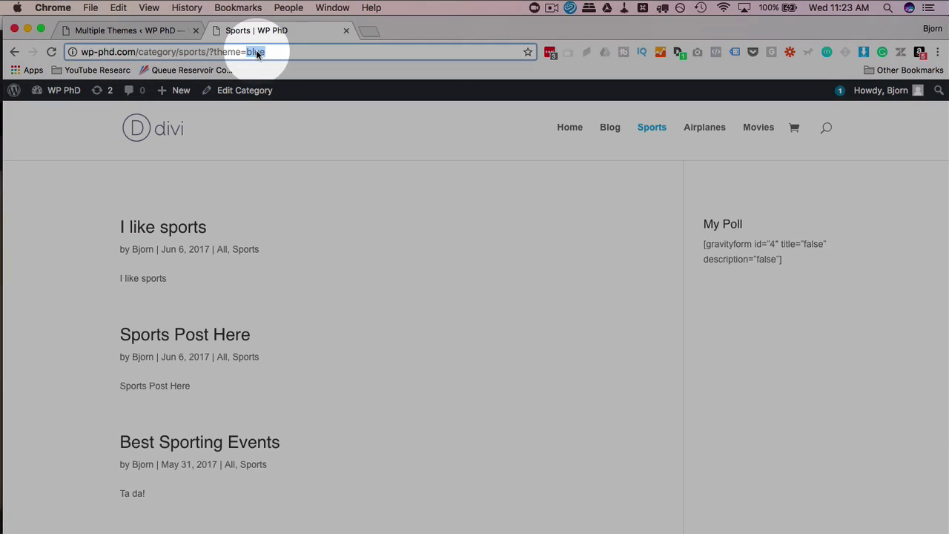
pyautogui.write('avada')
pyautogui.press('Return')
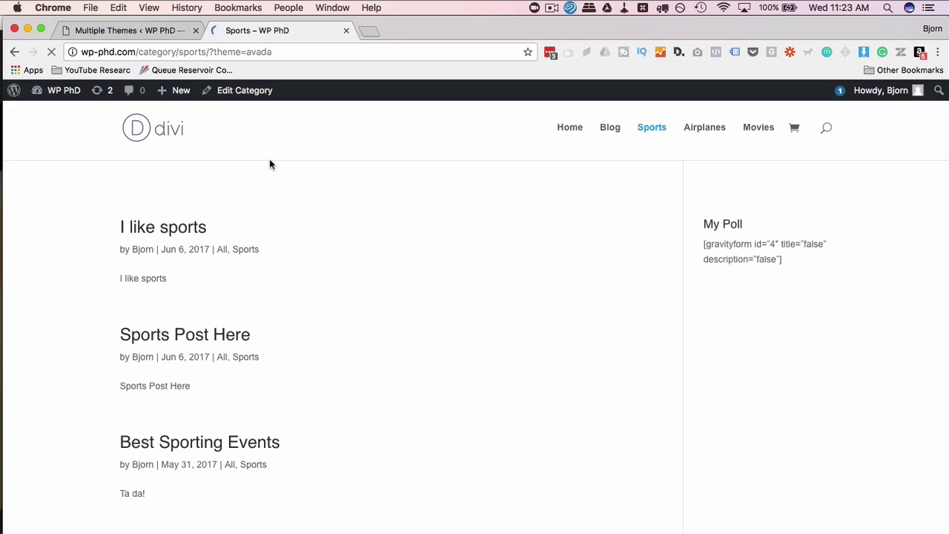
pyautogui.click(176, 235)
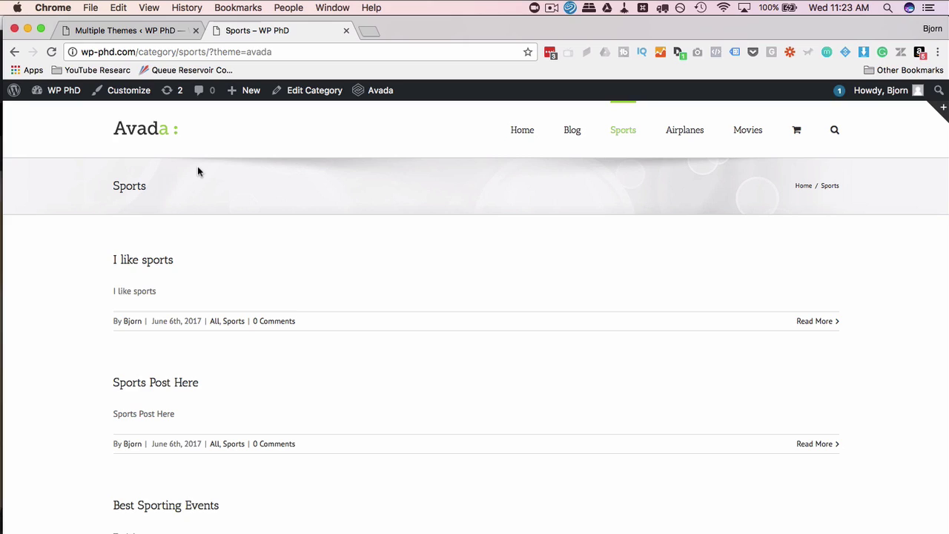
pyautogui.click(147, 32)
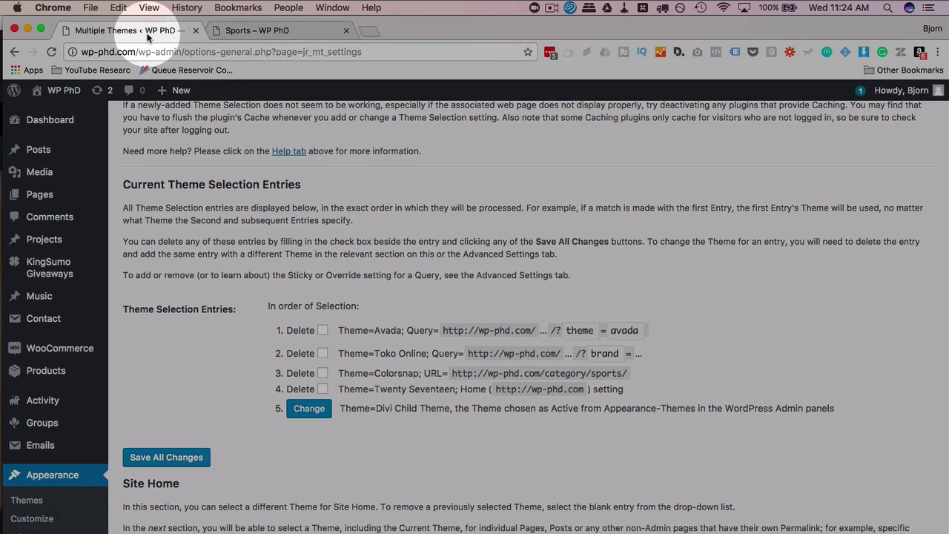